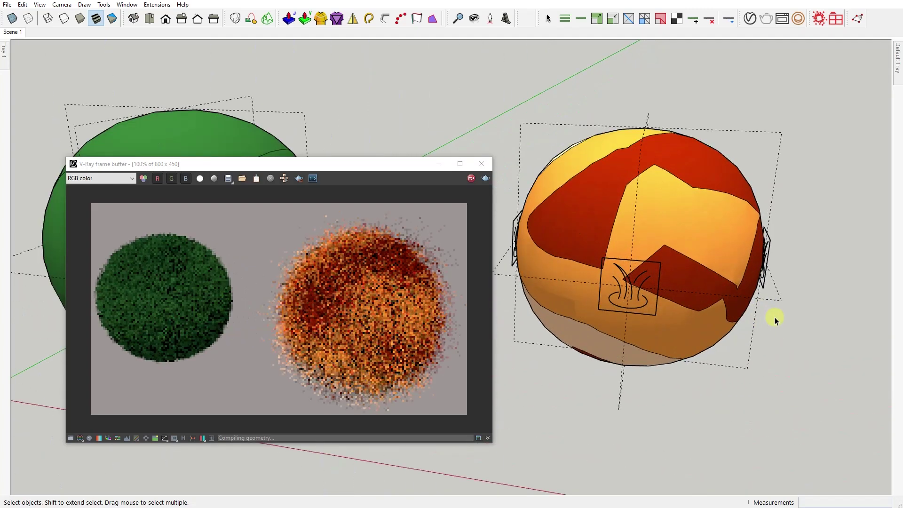
Examine the fur on the green and multicoloured spheres in the live render from several angles and distances.
{"action": "mouse_move", "coordinate": [562, 314]}
{"action": "middle_mouse_down"}
{"action": "mouse_move", "coordinate": [685, 252]}
{"action": "mouse_move", "coordinate": [797, 238]}
{"action": "mouse_move", "coordinate": [640, 252]}
{"action": "middle_mouse_up"}
{"action": "scroll", "coordinate": [160, 126], "scroll_direction": "up", "scroll_amount": 6}
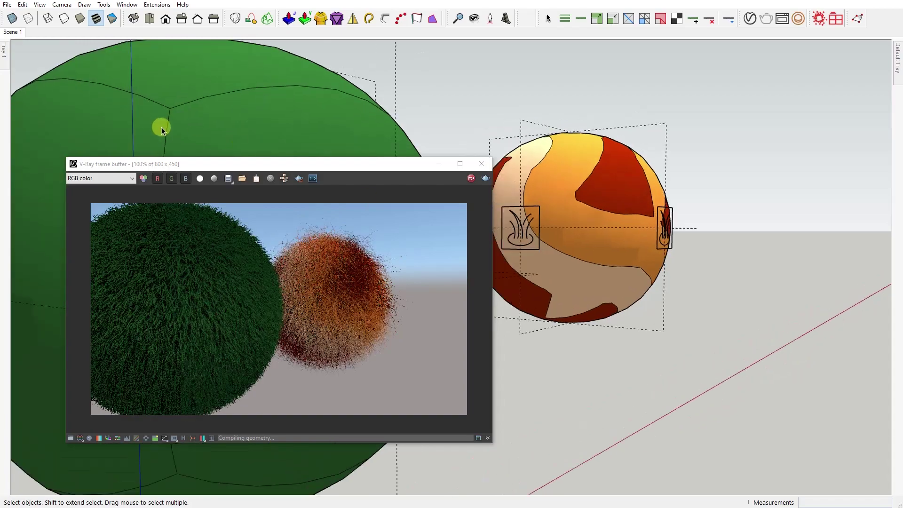
{"action": "middle_click_drag", "start_coordinate": [182, 121], "coordinate": [89, 153]}
{"action": "scroll", "coordinate": [21, 261], "scroll_direction": "down", "scroll_amount": 4}
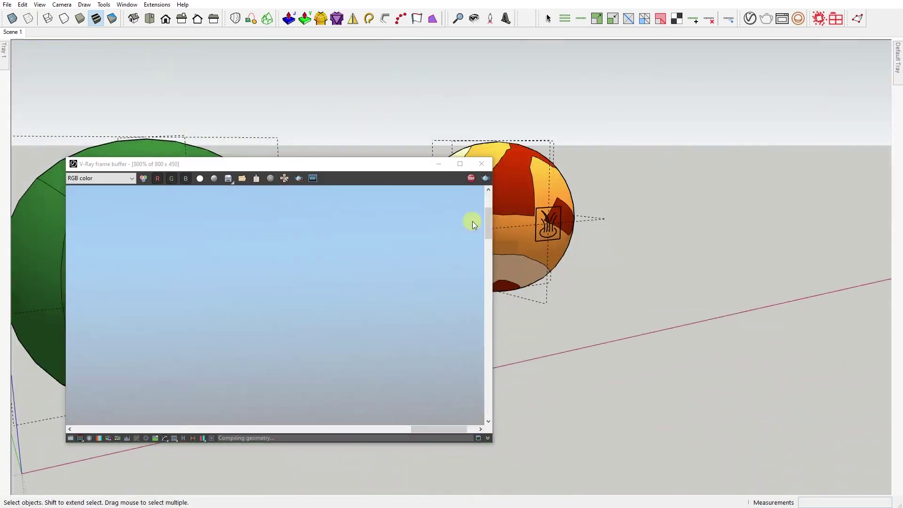
{"action": "middle_click_drag", "start_coordinate": [540, 226], "coordinate": [768, 256]}
{"action": "scroll", "coordinate": [77, 214], "scroll_direction": "up", "scroll_amount": 6}
{"action": "scroll", "coordinate": [33, 260], "scroll_direction": "up", "scroll_amount": 5}
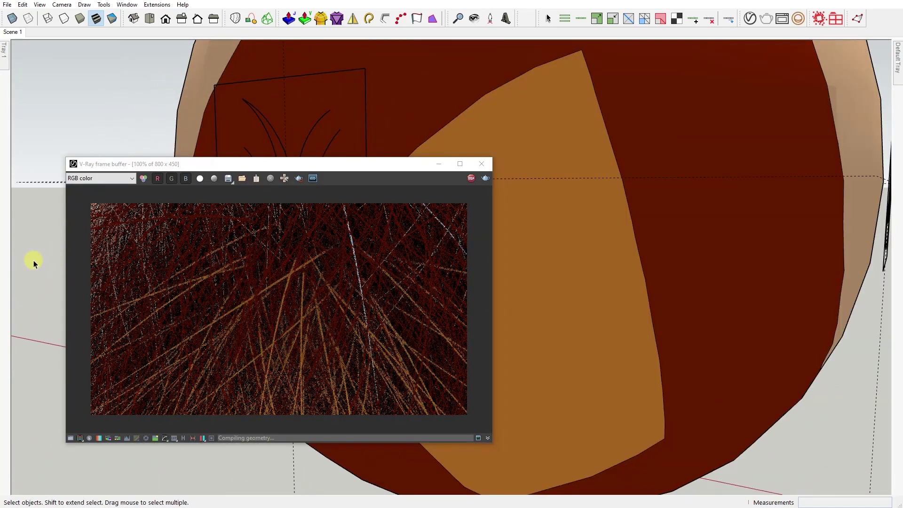
{"action": "scroll", "coordinate": [33, 260], "scroll_direction": "down", "scroll_amount": 4}
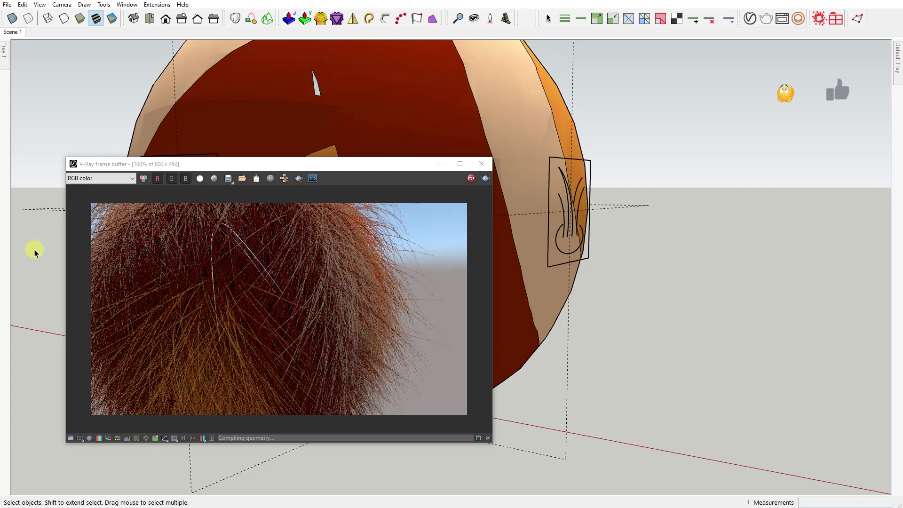
{"action": "middle_click_drag", "start_coordinate": [35, 250], "coordinate": [357, 277]}
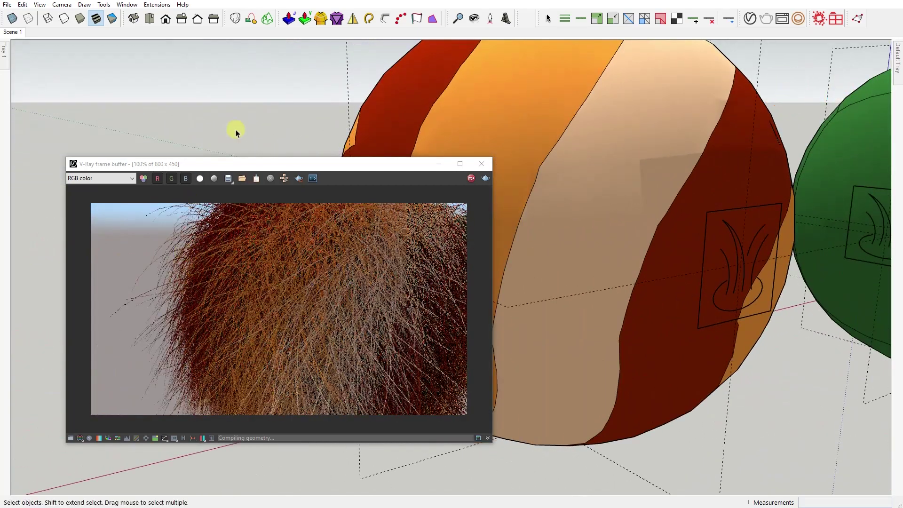
{"action": "mouse_move", "coordinate": [235, 129]}
{"action": "middle_mouse_down"}
{"action": "mouse_move", "coordinate": [461, 219]}
{"action": "mouse_move", "coordinate": [616, 244]}
{"action": "middle_mouse_up"}
{"action": "scroll", "coordinate": [616, 244], "scroll_direction": "down", "scroll_amount": 5}
{"action": "scroll", "coordinate": [647, 343], "scroll_direction": "down", "scroll_amount": 3}
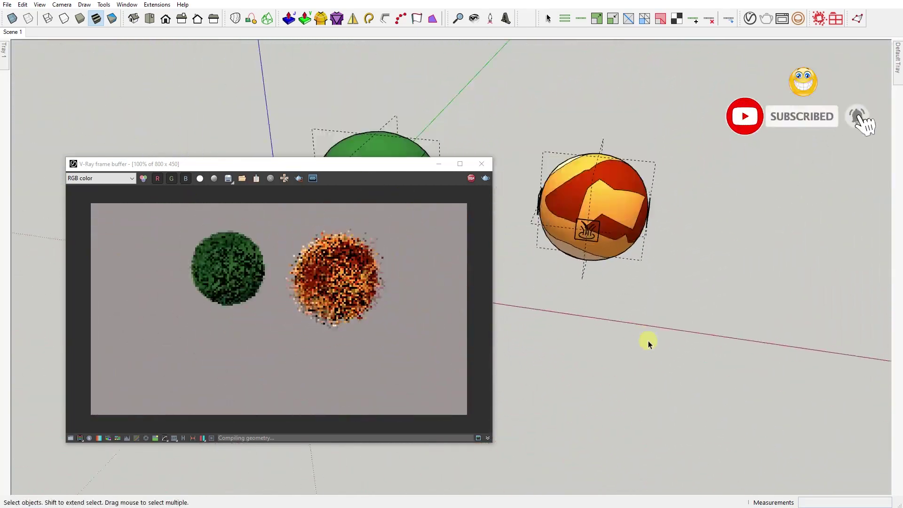
{"action": "scroll", "coordinate": [570, 246], "scroll_direction": "up", "scroll_amount": 3}
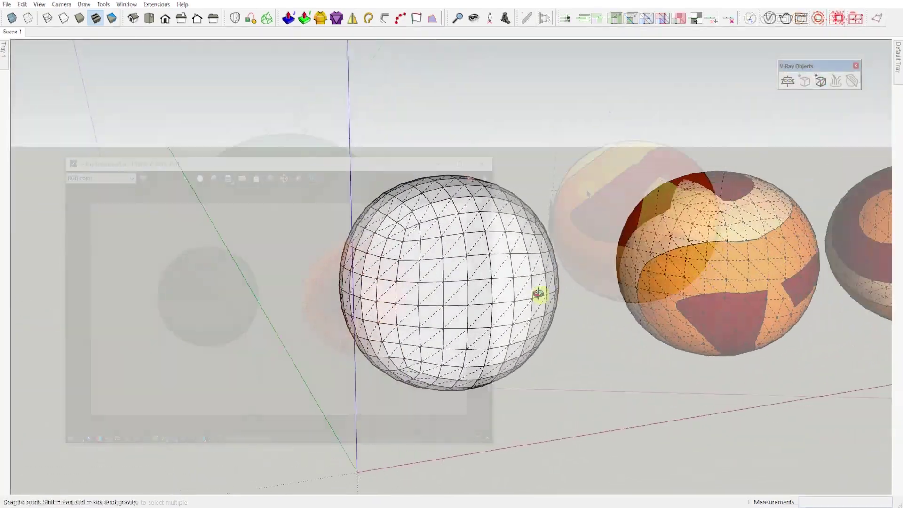
Examine the plain white sphere and the multicoloured sphere meshes from different distances and viewpoints.
{"action": "scroll", "coordinate": [538, 297], "scroll_direction": "up", "scroll_amount": 3}
{"action": "scroll", "coordinate": [540, 322], "scroll_direction": "down", "scroll_amount": 1}
{"action": "scroll", "coordinate": [539, 303], "scroll_direction": "down", "scroll_amount": 3}
{"action": "middle_click_drag", "start_coordinate": [541, 303], "coordinate": [442, 235]}
{"action": "scroll", "coordinate": [445, 236], "scroll_direction": "up", "scroll_amount": 2}
{"action": "scroll", "coordinate": [484, 275], "scroll_direction": "down", "scroll_amount": 3}
{"action": "middle_click_drag", "start_coordinate": [494, 280], "coordinate": [536, 310]}
{"action": "scroll", "coordinate": [536, 312], "scroll_direction": "down", "scroll_amount": 1}
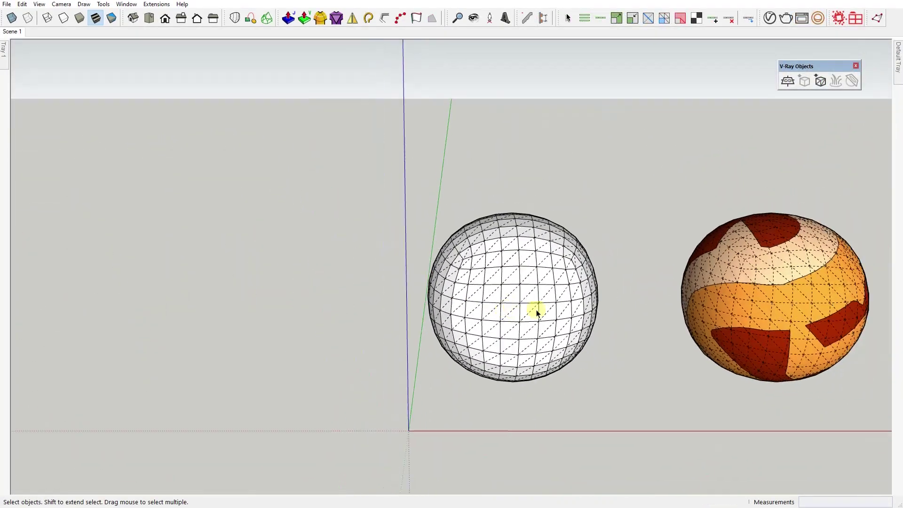
{"action": "scroll", "coordinate": [543, 303], "scroll_direction": "up", "scroll_amount": 2}
{"action": "middle_click_drag", "start_coordinate": [576, 359], "coordinate": [600, 375]}
{"action": "scroll", "coordinate": [548, 349], "scroll_direction": "up", "scroll_amount": 2}
{"action": "scroll", "coordinate": [564, 351], "scroll_direction": "down", "scroll_amount": 2}
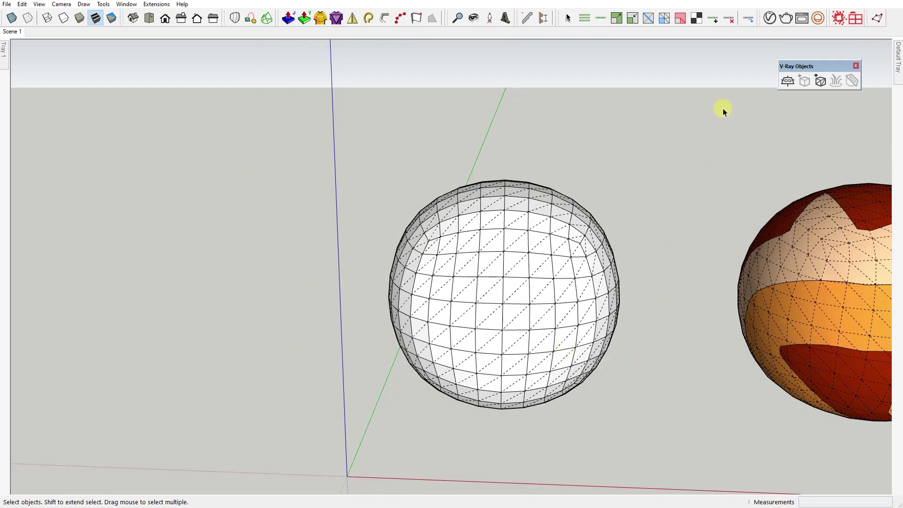
Open the V-Ray render settings with interactive mode on and advanced parameters shown, and start the interactive render beside the model.
{"action": "left_click", "coordinate": [769, 19]}
{"action": "left_click", "coordinate": [329, 95]}
{"action": "left_click_drag", "start_coordinate": [303, 80], "coordinate": [77, 9]}
{"action": "left_click", "coordinate": [151, 69]}
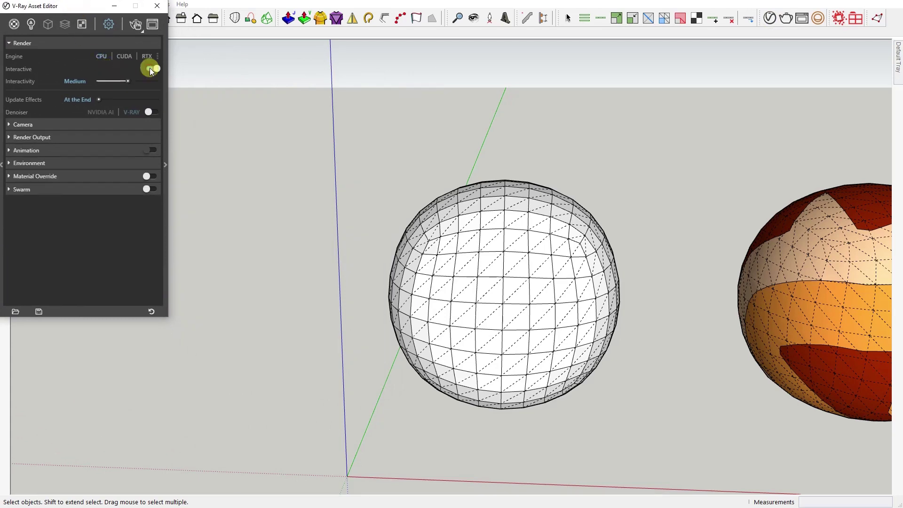
{"action": "left_click", "coordinate": [165, 165]}
{"action": "left_click", "coordinate": [136, 24]}
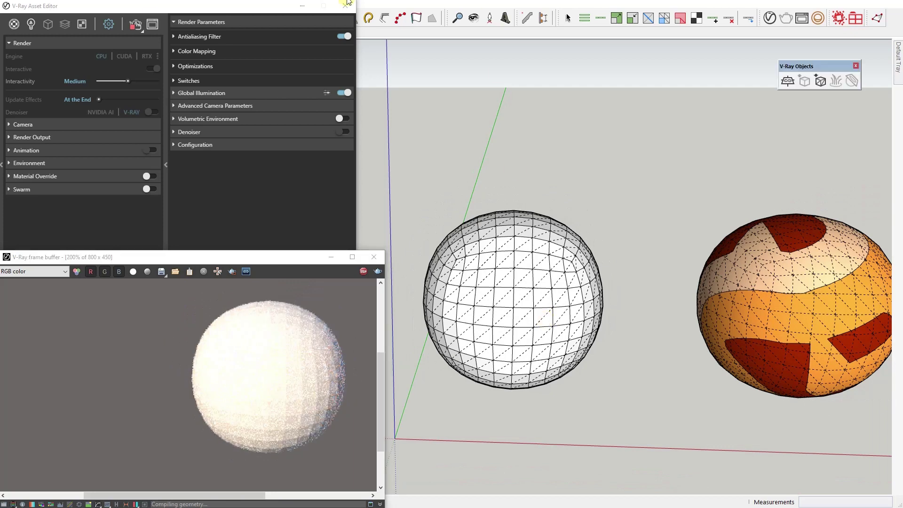
{"action": "left_click_drag", "start_coordinate": [1, 2], "coordinate": [354, 2]}
{"action": "scroll", "coordinate": [626, 314], "scroll_direction": "down", "scroll_amount": 3}
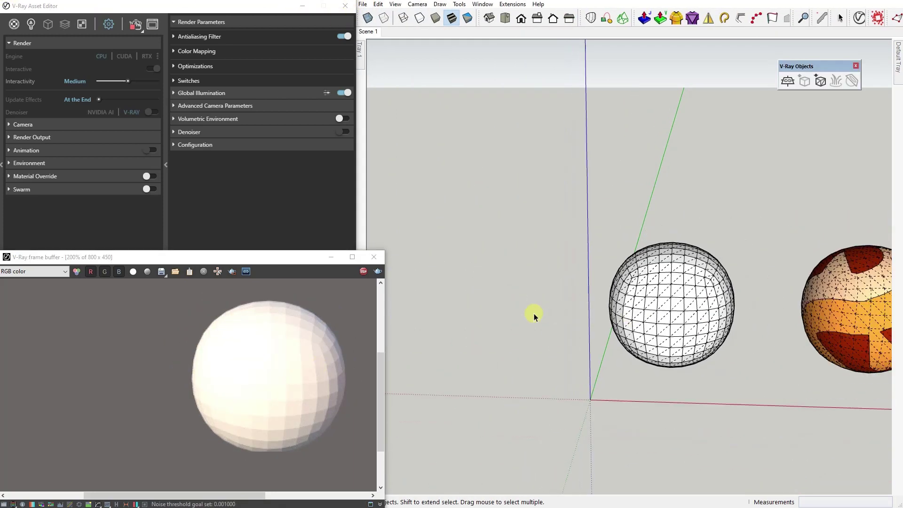
Select all connected geometry of the white sphere and make it a group.
{"action": "scroll", "coordinate": [777, 328], "scroll_direction": "up", "scroll_amount": 2}
{"action": "scroll", "coordinate": [572, 320], "scroll_direction": "up", "scroll_amount": 1}
{"action": "left_click", "coordinate": [627, 187]}
{"action": "left_click", "coordinate": [595, 266]}
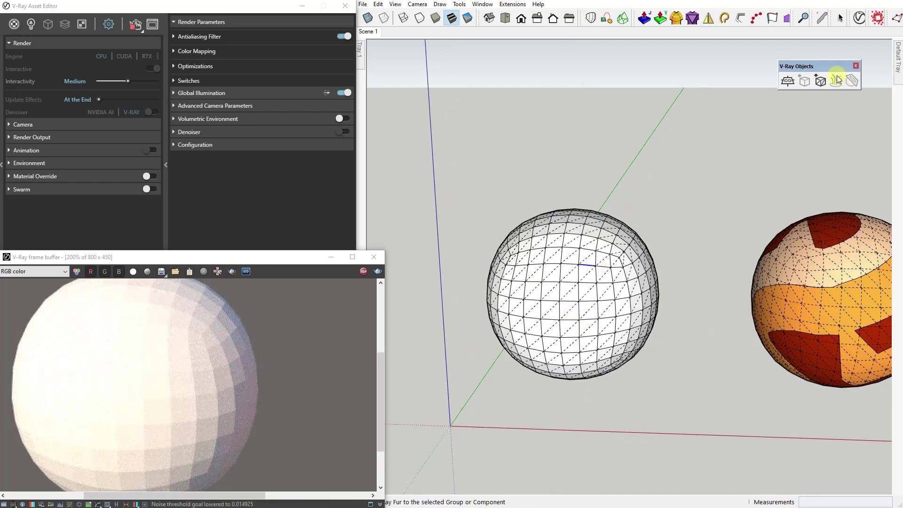
{"action": "left_click", "coordinate": [603, 274]}
{"action": "right_click", "coordinate": [601, 245]}
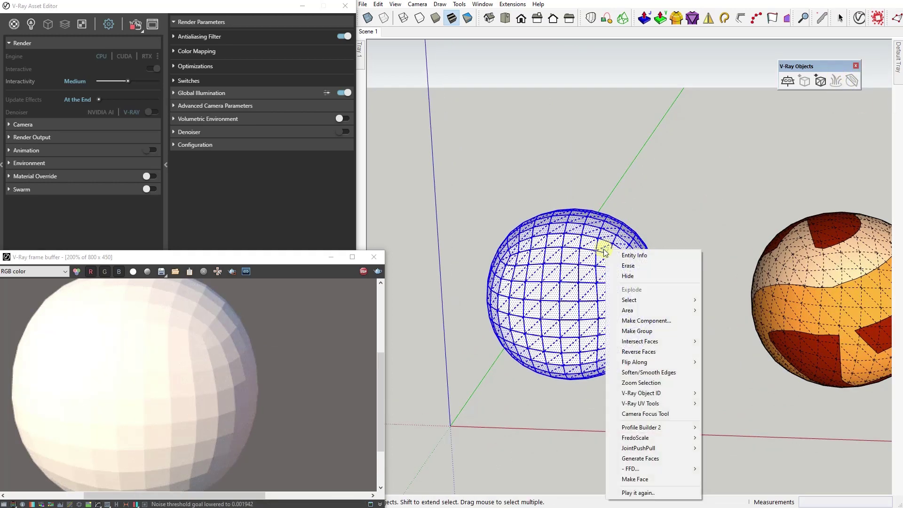
{"action": "left_click", "coordinate": [650, 331]}
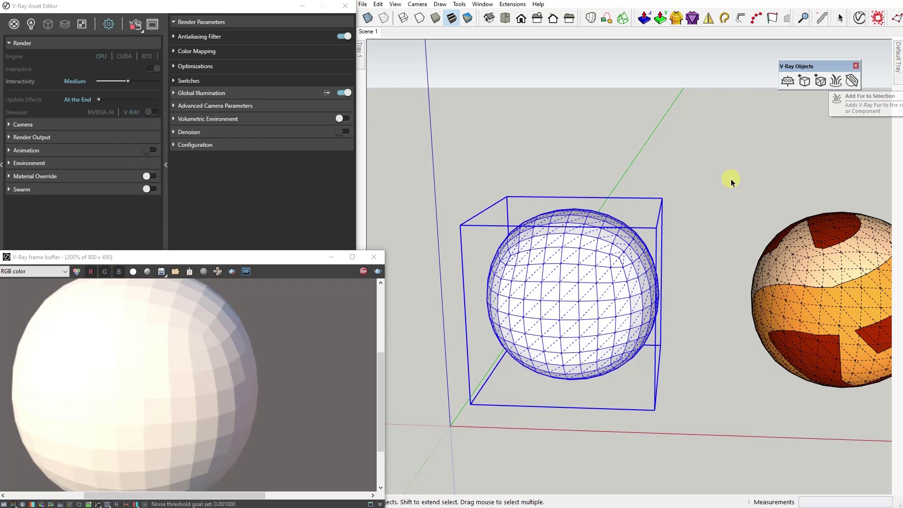
Add V-Ray fur to the white sphere group and restart the render to show it.
{"action": "left_click", "coordinate": [586, 272]}
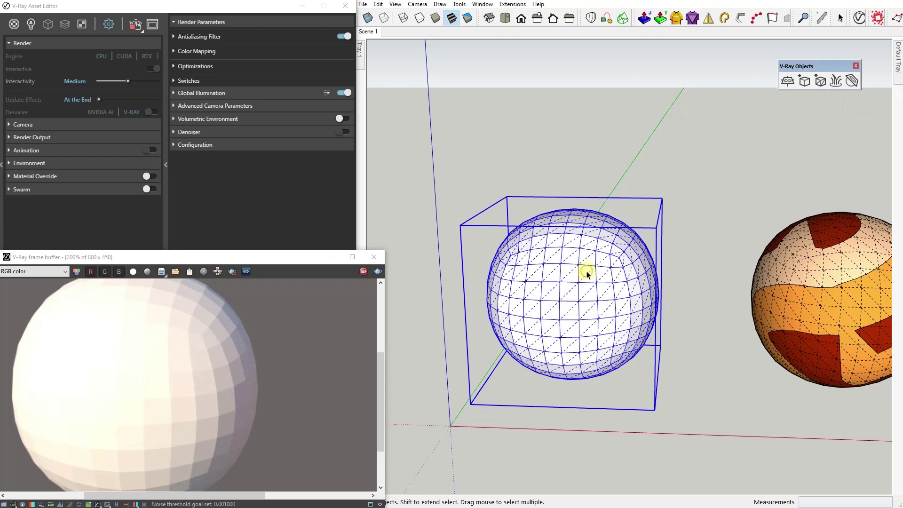
{"action": "left_click", "coordinate": [837, 85]}
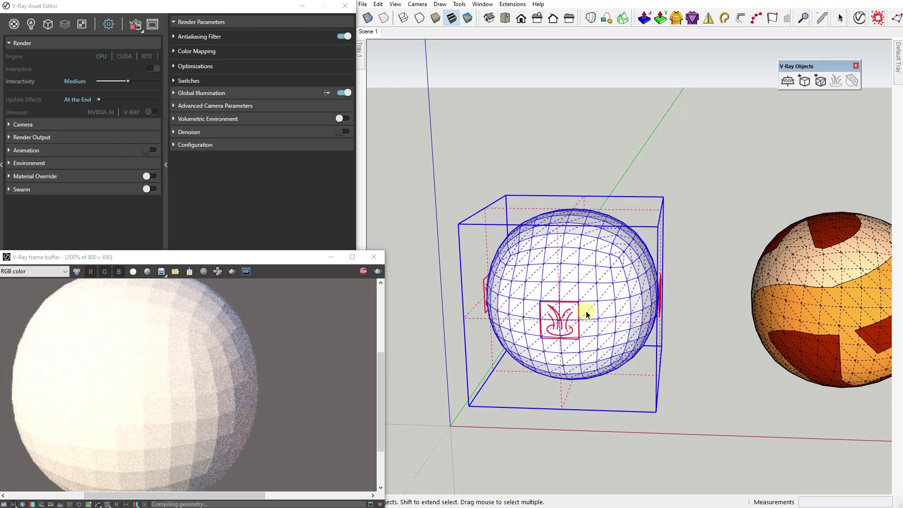
{"action": "left_click", "coordinate": [378, 272]}
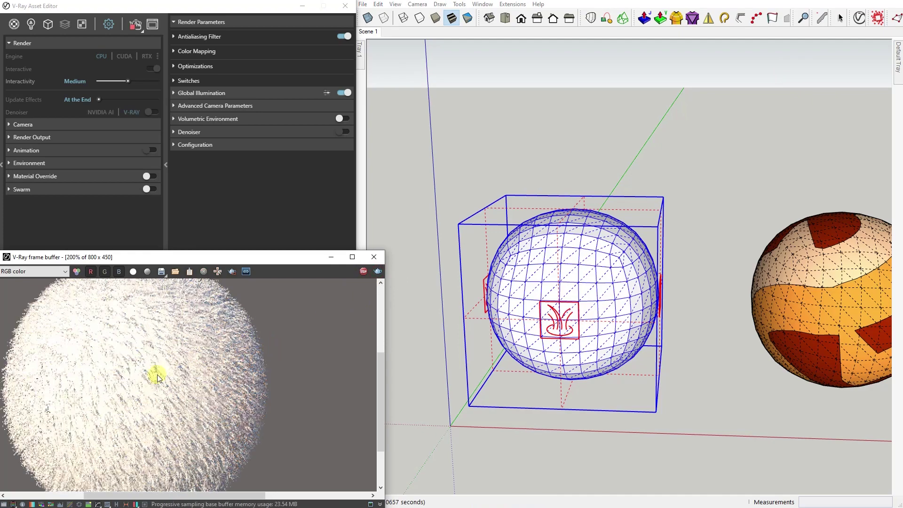
{"action": "scroll", "coordinate": [522, 266], "scroll_direction": "down", "scroll_amount": 2}
{"action": "scroll", "coordinate": [835, 284], "scroll_direction": "up", "scroll_amount": 2}
Create a second V-Ray fur geometry and add it to the neighbouring multicoloured sphere group.
{"action": "left_click", "coordinate": [725, 280]}
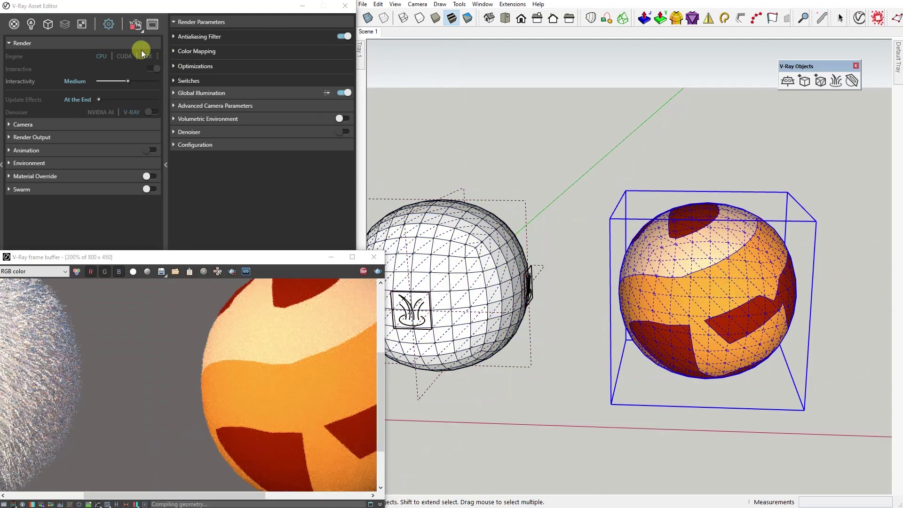
{"action": "left_click", "coordinate": [47, 25]}
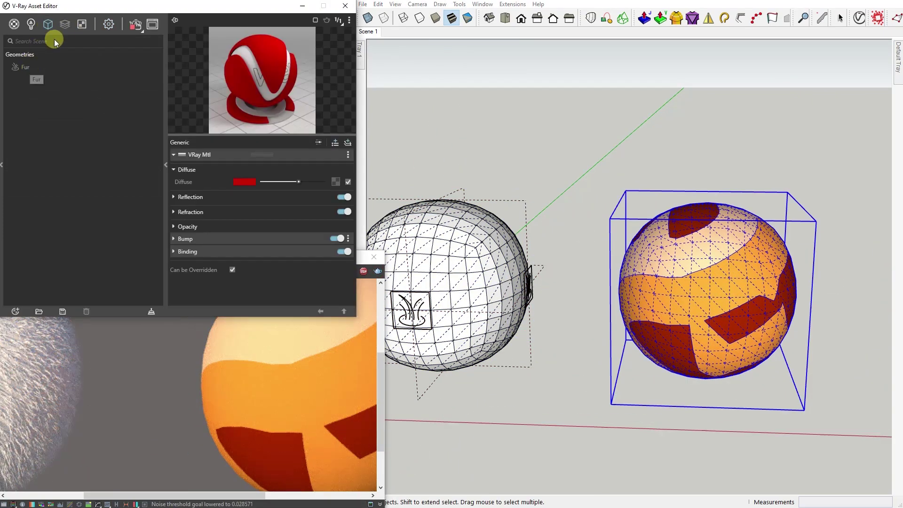
{"action": "left_click", "coordinate": [22, 311]}
{"action": "left_click", "coordinate": [82, 259]}
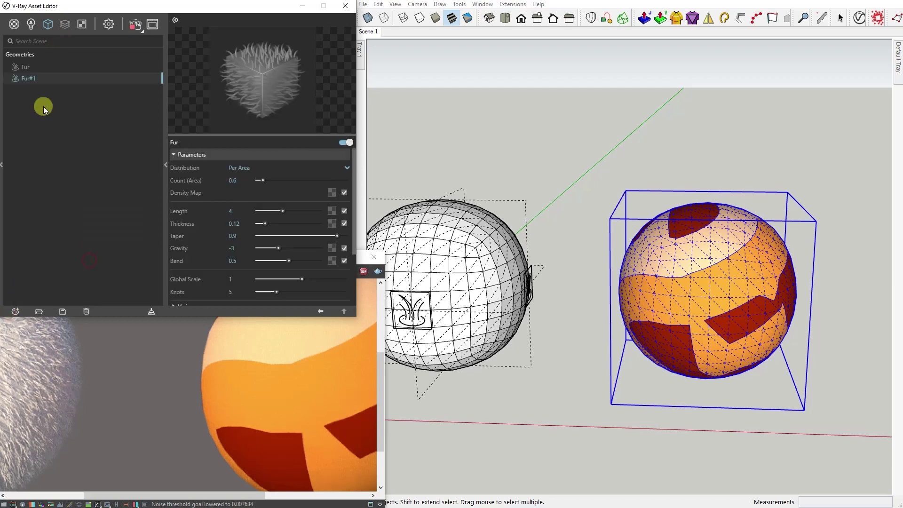
{"action": "right_click", "coordinate": [30, 82]}
{"action": "left_click", "coordinate": [66, 101]}
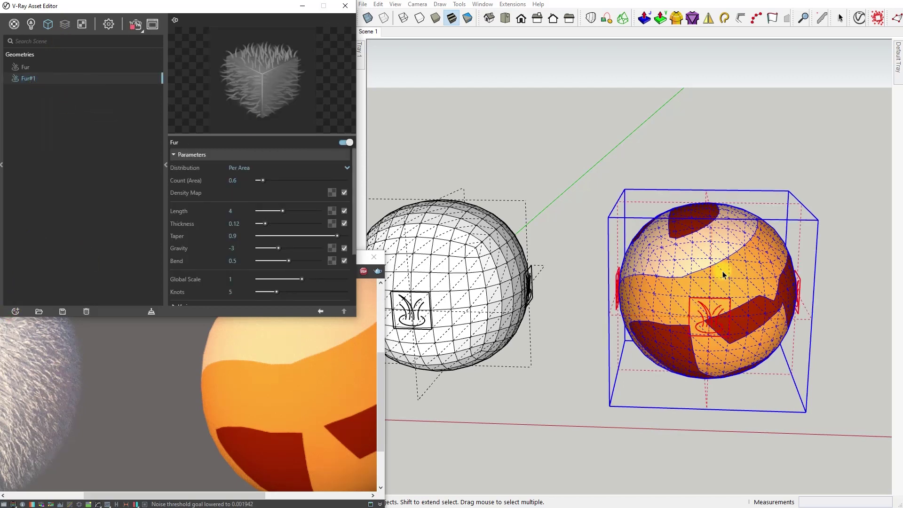
Restart the interactive render and compare the fur on the white and multicoloured spheres.
{"action": "scroll", "coordinate": [723, 275], "scroll_direction": "down", "scroll_amount": 3}
{"action": "left_click", "coordinate": [363, 272]}
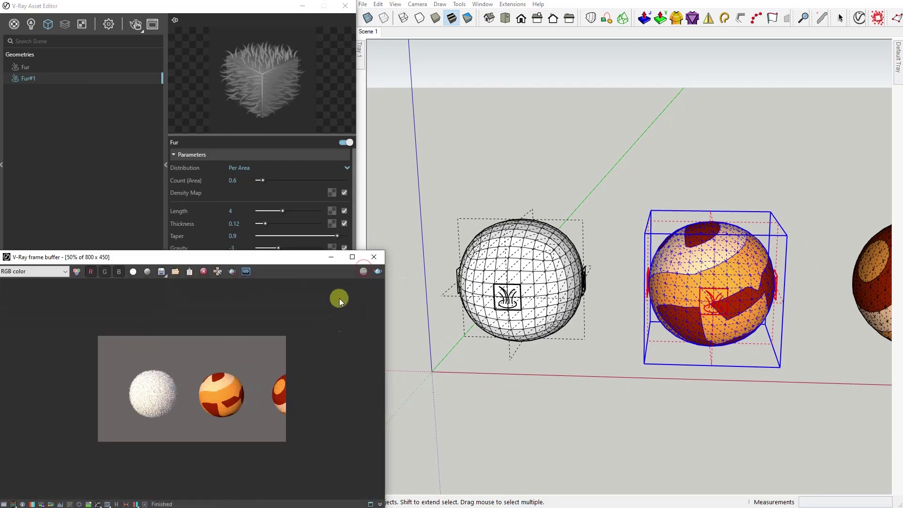
{"action": "left_click", "coordinate": [377, 272]}
{"action": "scroll", "coordinate": [705, 315], "scroll_direction": "up", "scroll_amount": 3}
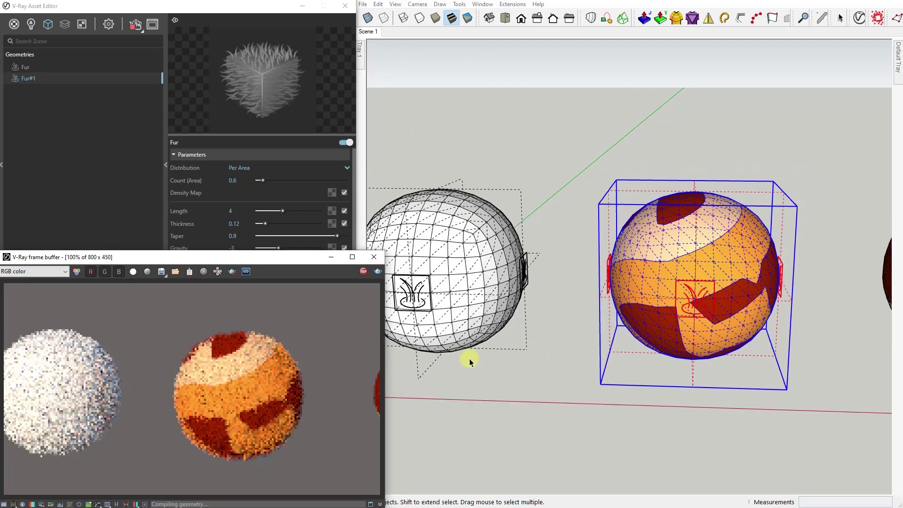
{"action": "middle_click_drag", "start_coordinate": [469, 361], "coordinate": [544, 338]}
{"action": "left_click", "coordinate": [435, 256]}
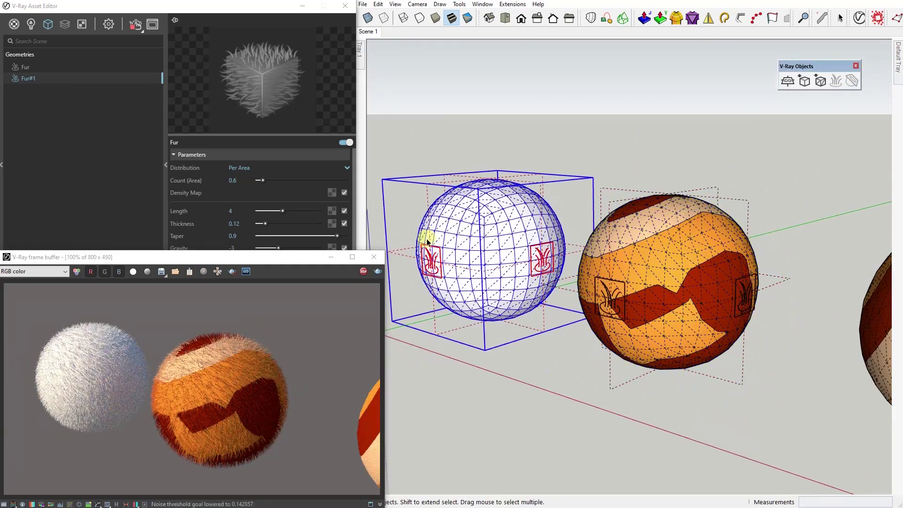
{"action": "left_click", "coordinate": [627, 288]}
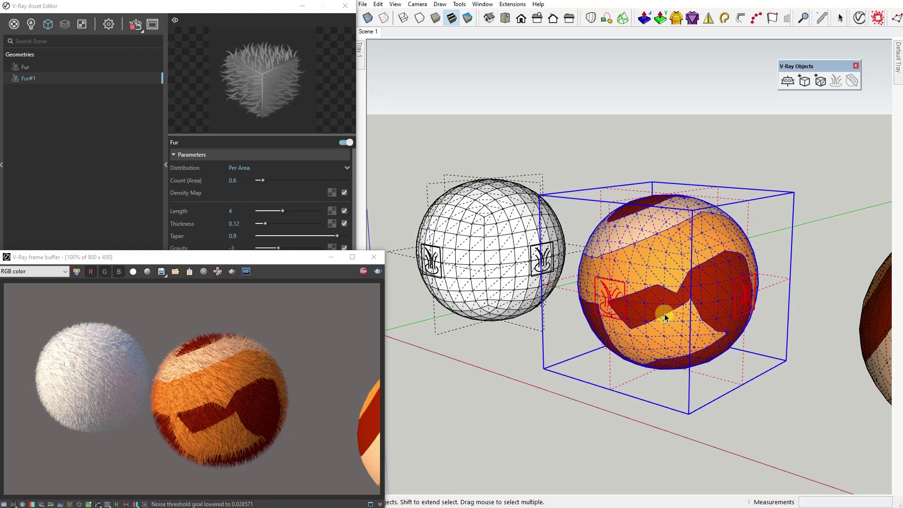
{"action": "middle_click_drag", "start_coordinate": [649, 304], "coordinate": [668, 311]}
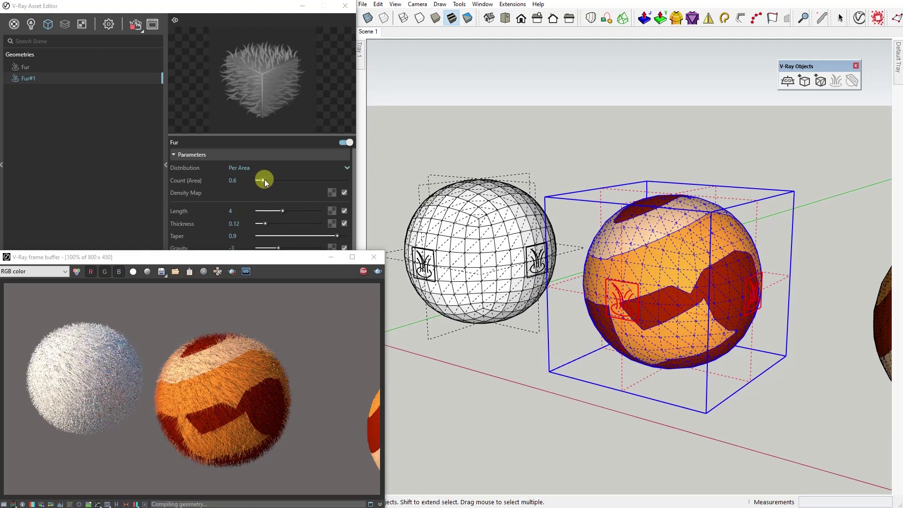
Set the area count of the multicoloured sphere's fur to 3.4 and check its density in the render.
{"action": "left_click_drag", "start_coordinate": [263, 180], "coordinate": [287, 180]}
{"action": "left_click", "coordinate": [248, 417]}
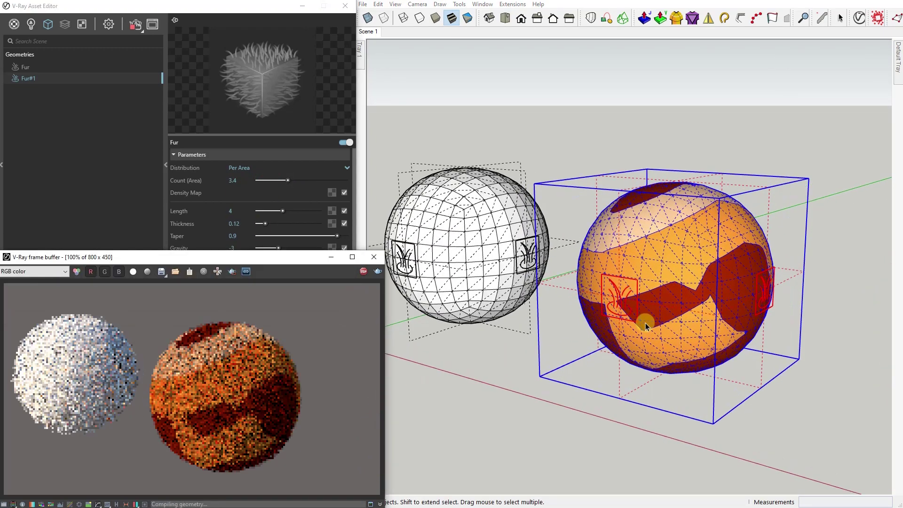
{"action": "mouse_move", "coordinate": [644, 319]}
{"action": "middle_mouse_down"}
{"action": "mouse_move", "coordinate": [574, 347]}
{"action": "mouse_move", "coordinate": [654, 314]}
{"action": "middle_mouse_up"}
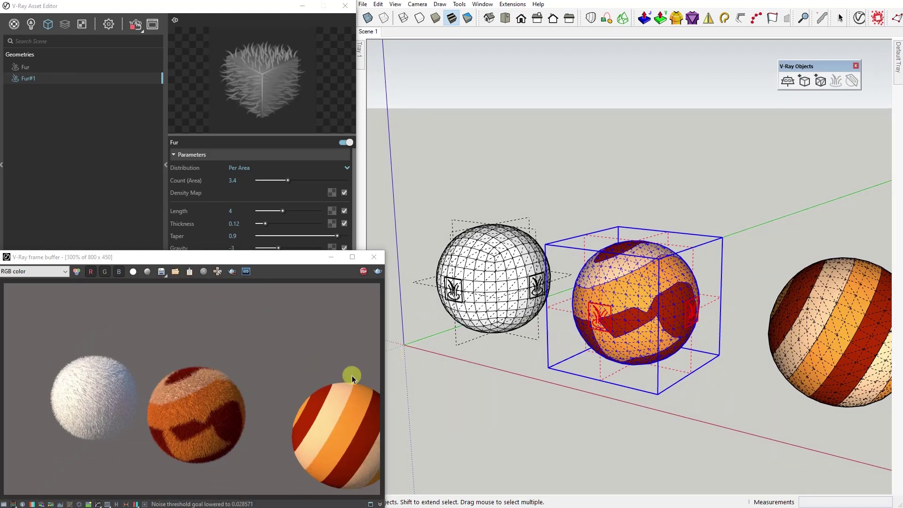
{"action": "scroll", "coordinate": [185, 410], "scroll_direction": "up", "scroll_amount": 2}
{"action": "scroll", "coordinate": [184, 410], "scroll_direction": "down", "scroll_amount": 2}
{"action": "left_click", "coordinate": [184, 410]}
Enable the material override on the white sphere's fur and assign the green material to it.
{"action": "left_click", "coordinate": [460, 318]}
{"action": "scroll", "coordinate": [460, 319], "scroll_direction": "down", "scroll_amount": 1}
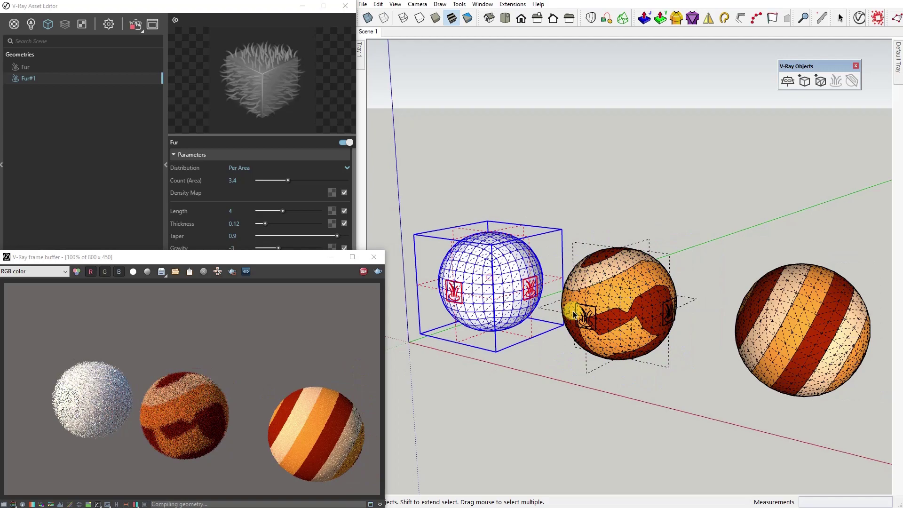
{"action": "scroll", "coordinate": [466, 274], "scroll_direction": "up", "scroll_amount": 4}
{"action": "middle_click_drag", "start_coordinate": [465, 274], "coordinate": [557, 315], "text": "shift"}
{"action": "scroll", "coordinate": [558, 315], "scroll_direction": "up", "scroll_amount": 2}
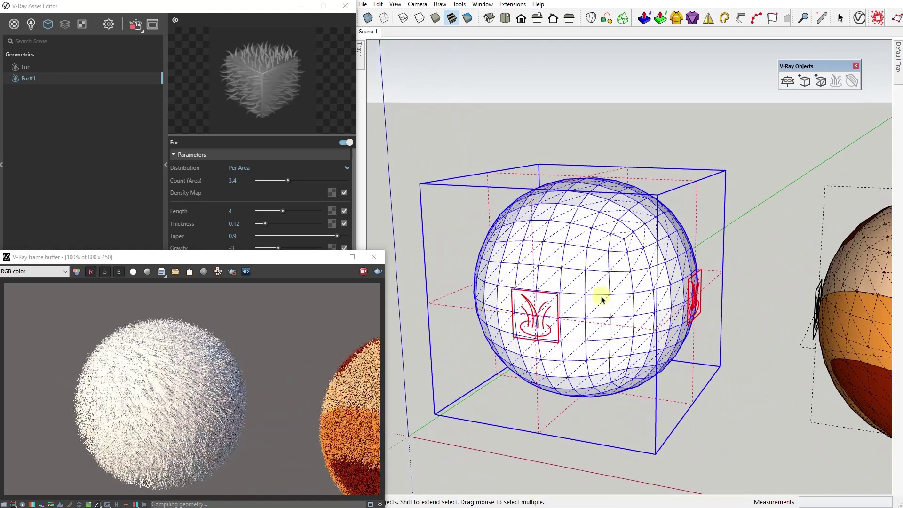
{"action": "left_click", "coordinate": [24, 67]}
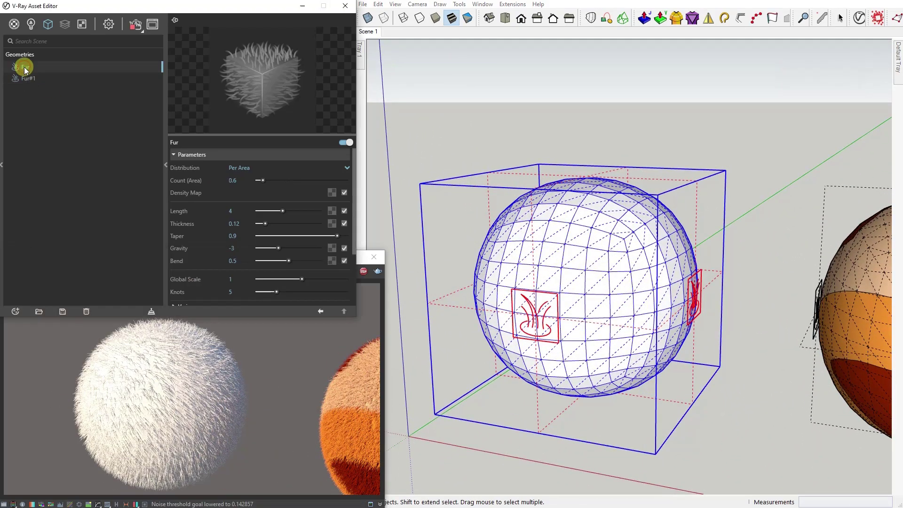
{"action": "scroll", "coordinate": [294, 211], "scroll_direction": "down", "scroll_amount": 2}
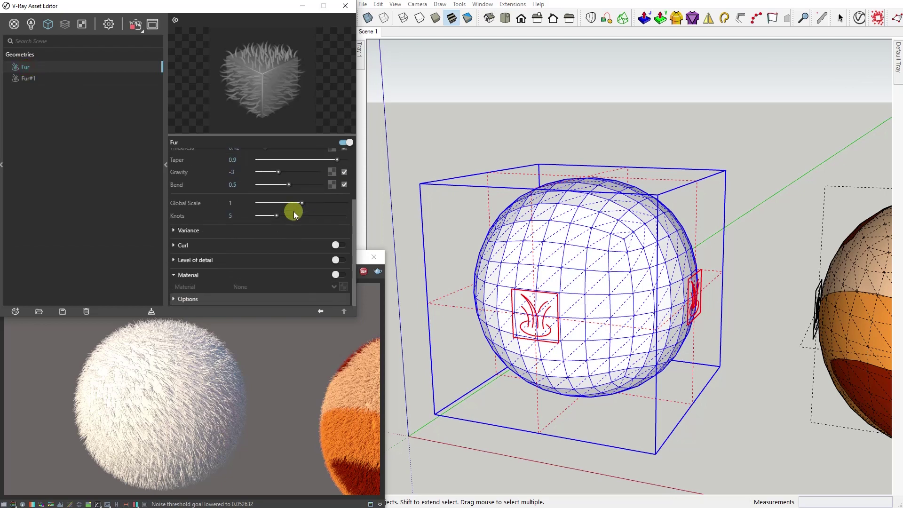
{"action": "left_click", "coordinate": [292, 275]}
{"action": "left_click", "coordinate": [335, 275]}
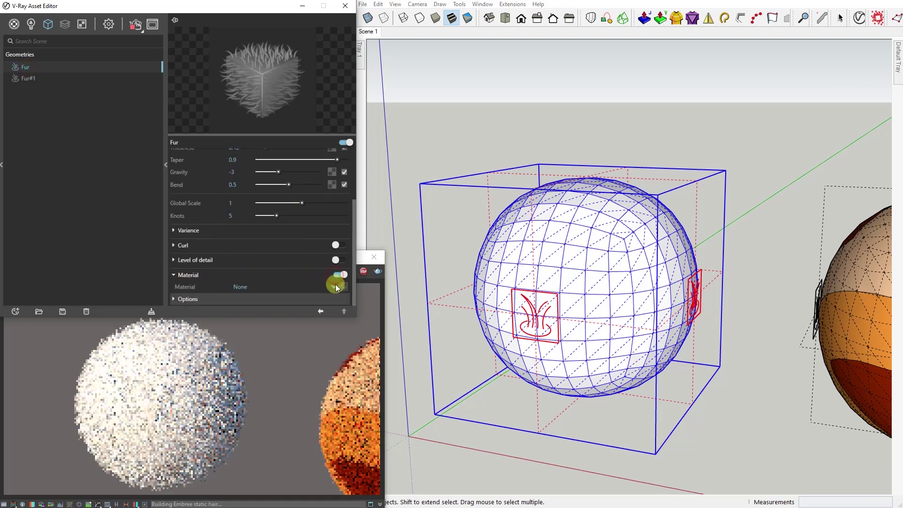
{"action": "left_click", "coordinate": [335, 285]}
{"action": "left_click", "coordinate": [243, 263]}
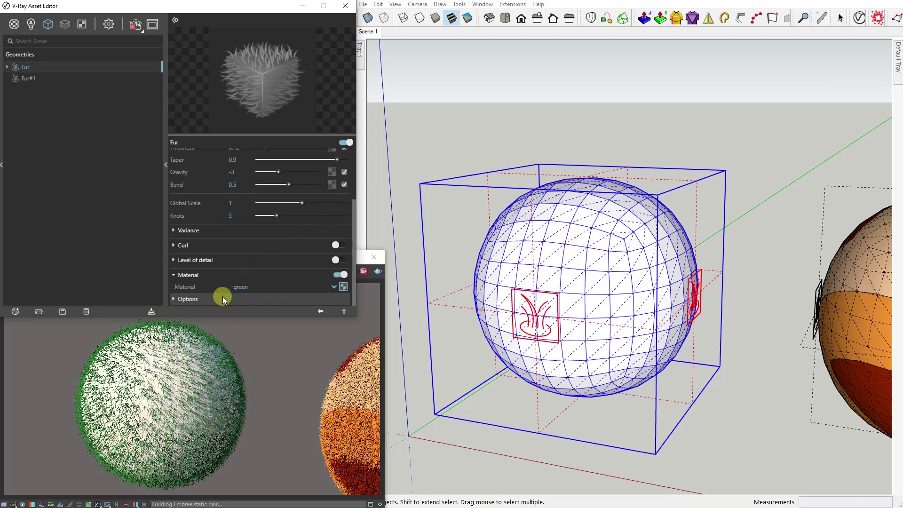
Set the white sphere's fur area count to 4.9 and its length to 6.1, checking the coverage in the render.
{"action": "mouse_move", "coordinate": [550, 316]}
{"action": "middle_mouse_down"}
{"action": "mouse_move", "coordinate": [646, 308]}
{"action": "mouse_move", "coordinate": [654, 276]}
{"action": "middle_mouse_up"}
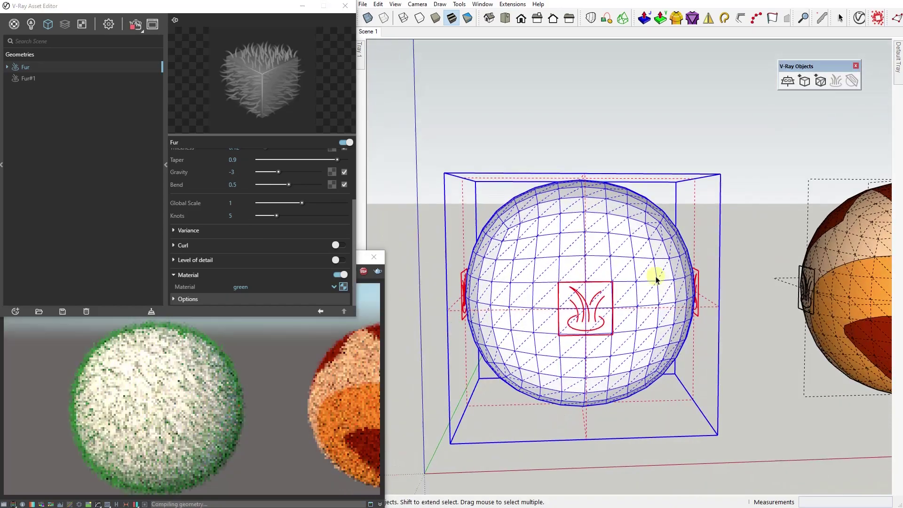
{"action": "scroll", "coordinate": [238, 227], "scroll_direction": "up", "scroll_amount": 1}
{"action": "scroll", "coordinate": [238, 227], "scroll_direction": "up", "scroll_amount": 3}
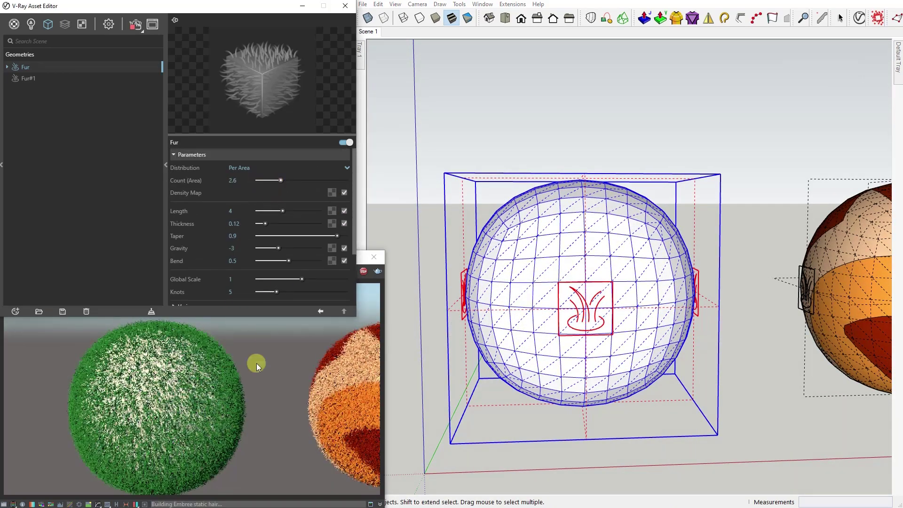
{"action": "left_click", "coordinate": [199, 430]}
Try the Per Face distribution on the white sphere's fur and return it to Per Area.
{"action": "left_click", "coordinate": [349, 169]}
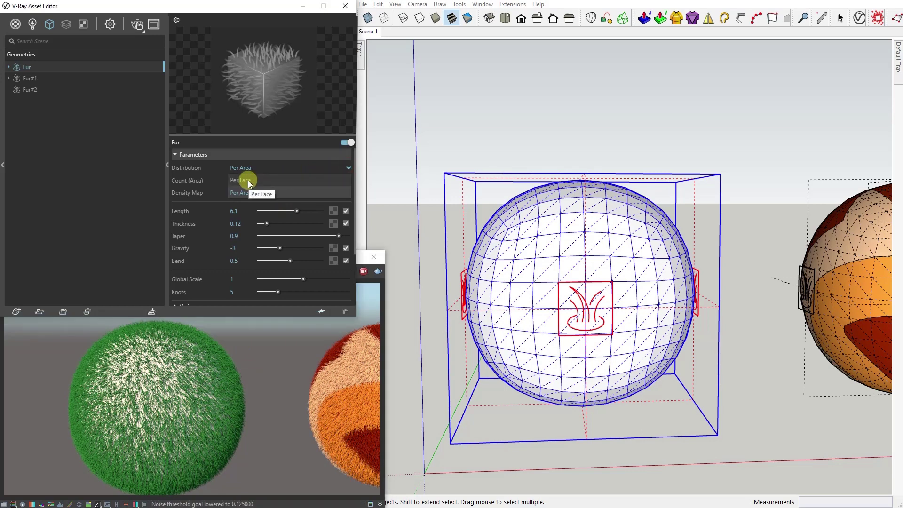
{"action": "left_click", "coordinate": [247, 180]}
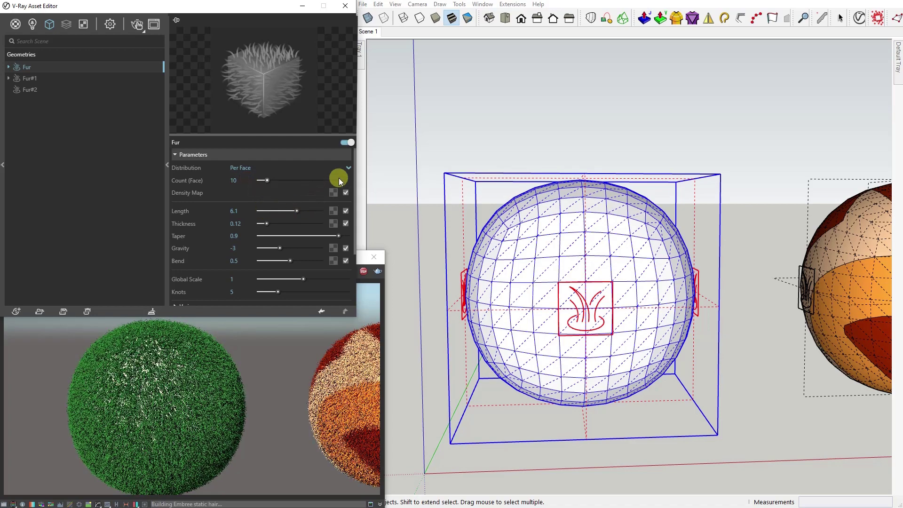
{"action": "left_click", "coordinate": [348, 168]}
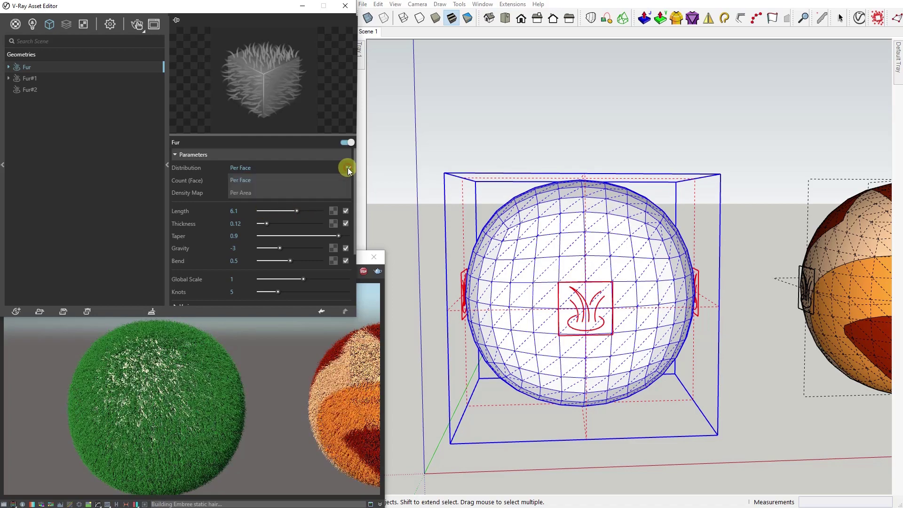
{"action": "left_click", "coordinate": [242, 192]}
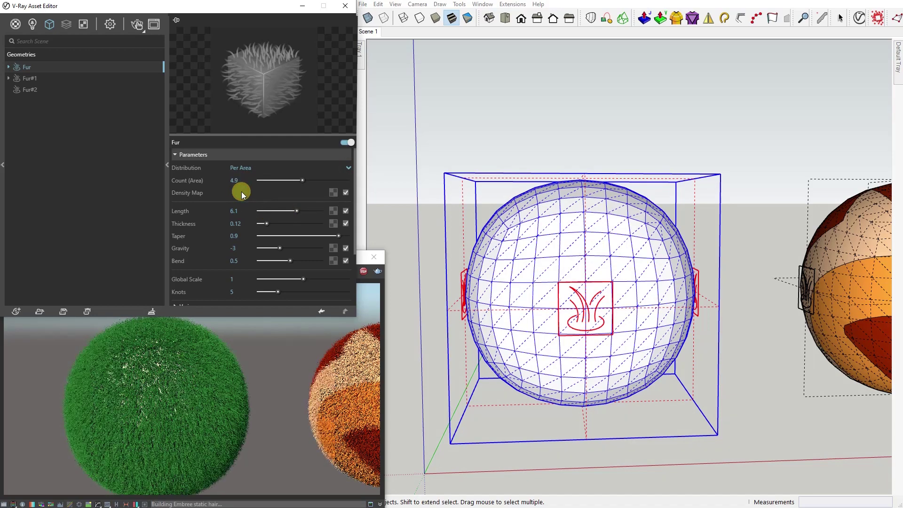
Select the multicoloured sphere group beside the green-furred one and examine its fur up close in the render.
{"action": "scroll", "coordinate": [478, 313], "scroll_direction": "down", "scroll_amount": 2}
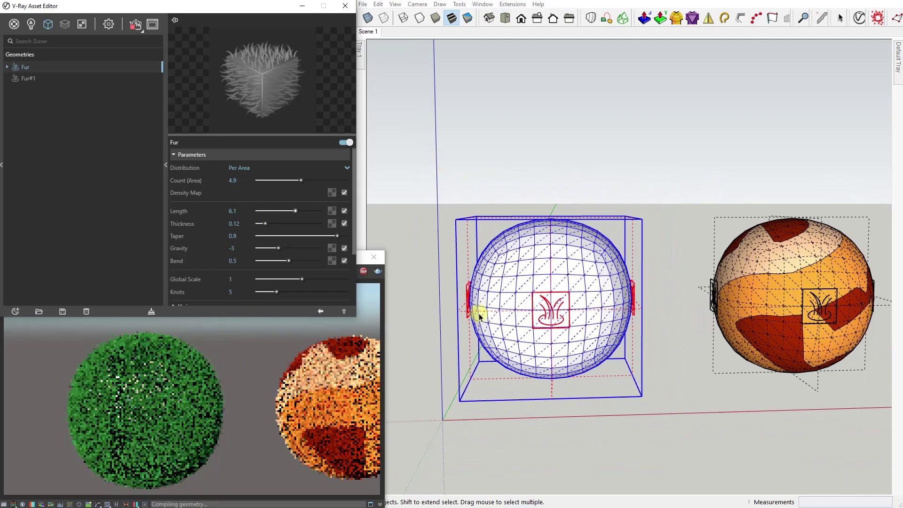
{"action": "scroll", "coordinate": [475, 309], "scroll_direction": "down", "scroll_amount": 4}
{"action": "scroll", "coordinate": [649, 308], "scroll_direction": "up", "scroll_amount": 2}
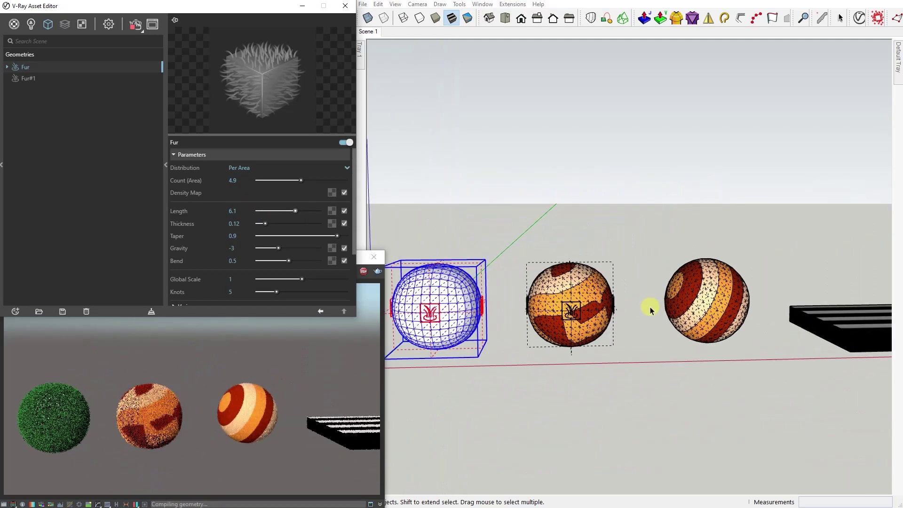
{"action": "scroll", "coordinate": [592, 318], "scroll_direction": "up", "scroll_amount": 3}
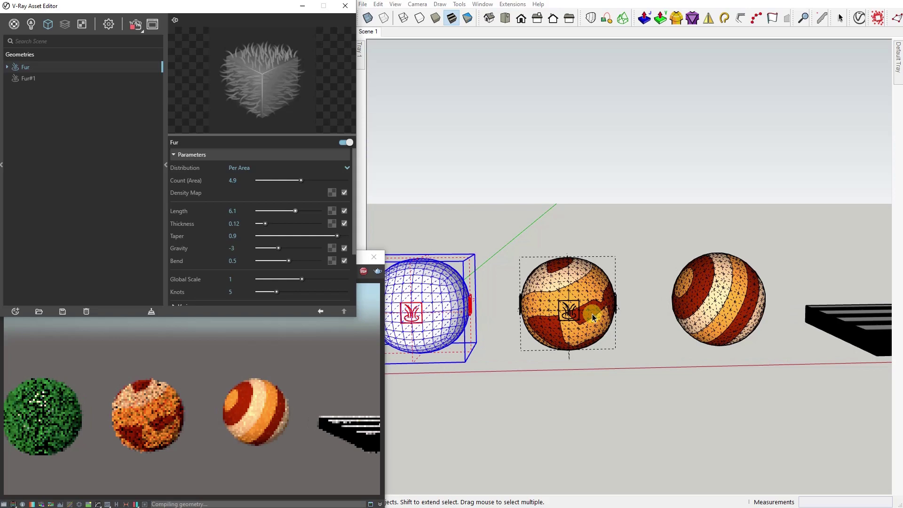
{"action": "scroll", "coordinate": [565, 312], "scroll_direction": "up", "scroll_amount": 1}
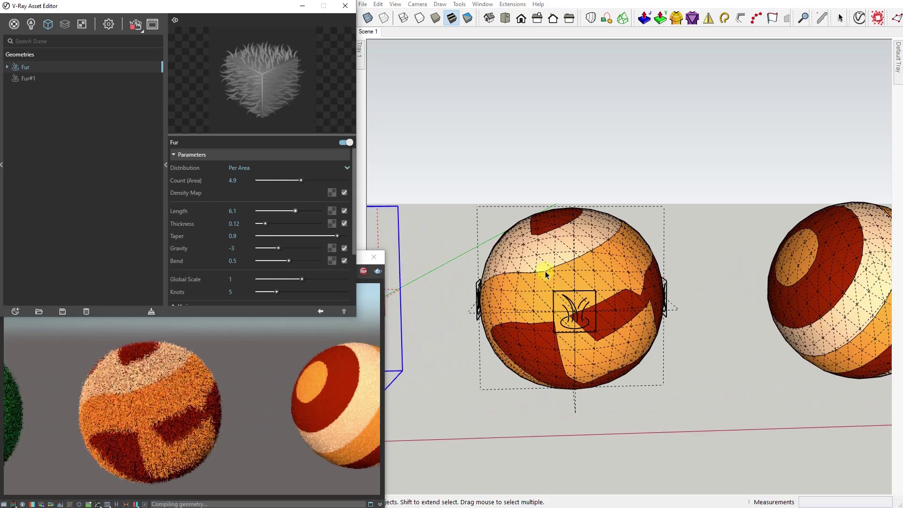
{"action": "left_click", "coordinate": [546, 274]}
{"action": "scroll", "coordinate": [542, 291], "scroll_direction": "up", "scroll_amount": 4}
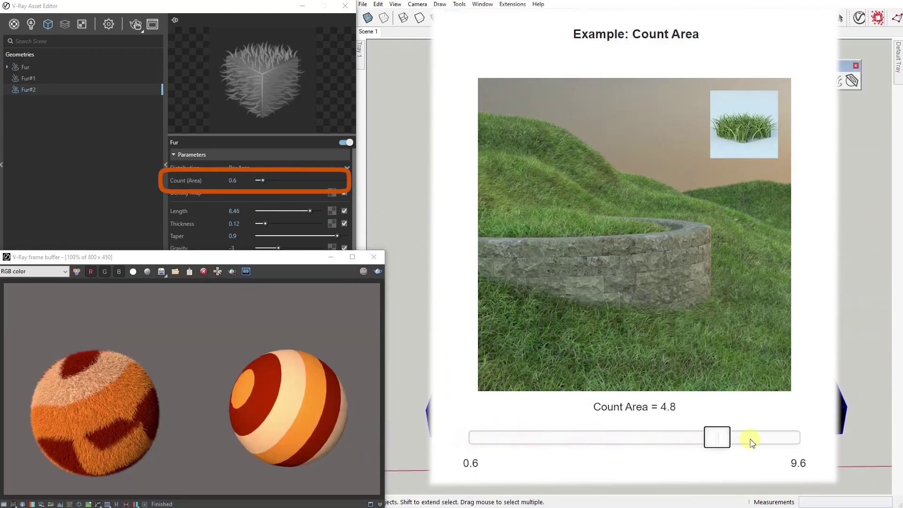
Apply the Fur#1 geometry to the selected black-and-white striped slab.
{"action": "right_click", "coordinate": [27, 85]}
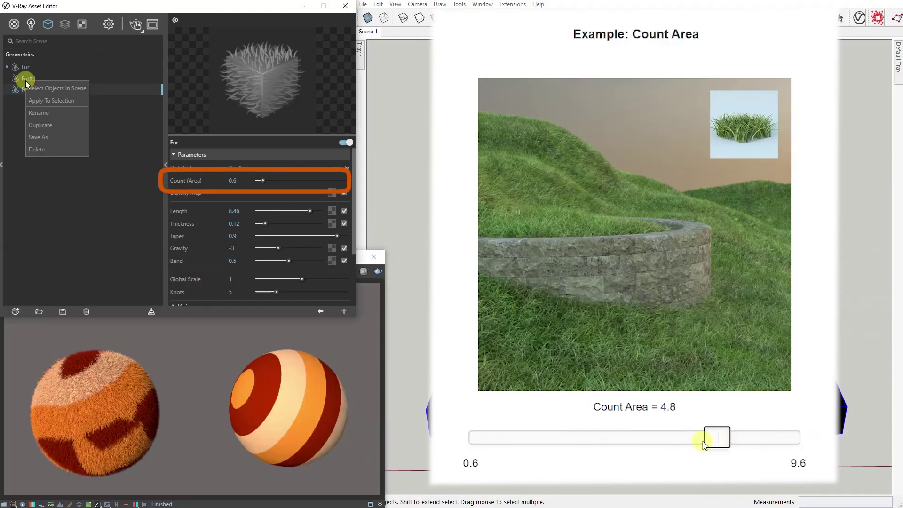
{"action": "right_click", "coordinate": [28, 79]}
{"action": "left_click", "coordinate": [74, 100]}
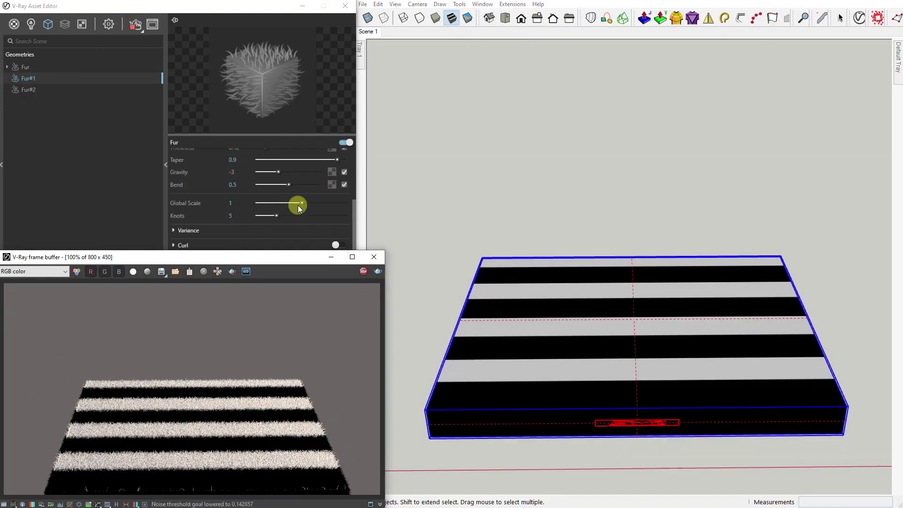
Assign a bitmap texture to Fur#1's density map using the image density.jpg.
{"action": "scroll", "coordinate": [297, 205], "scroll_direction": "up", "scroll_amount": 3}
{"action": "left_click", "coordinate": [330, 192]}
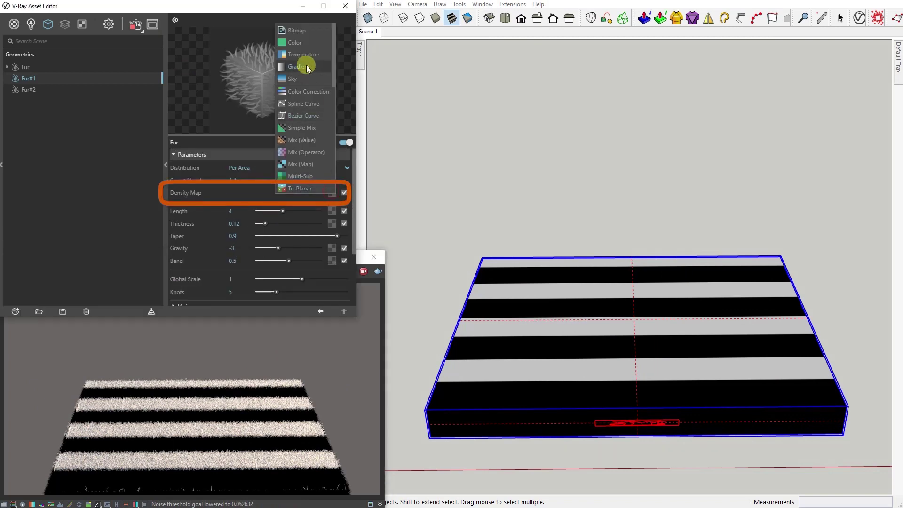
{"action": "left_click", "coordinate": [301, 31]}
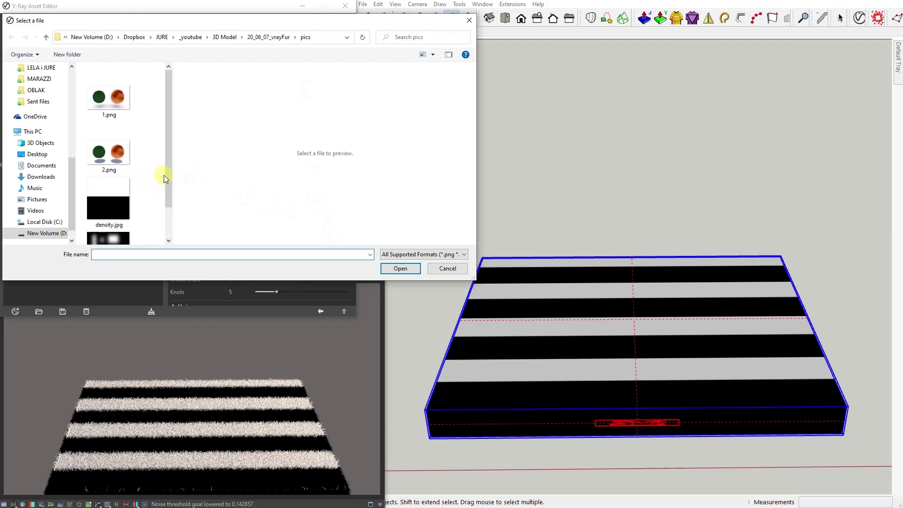
{"action": "left_click_drag", "start_coordinate": [168, 170], "coordinate": [168, 194]}
{"action": "left_click", "coordinate": [116, 163]}
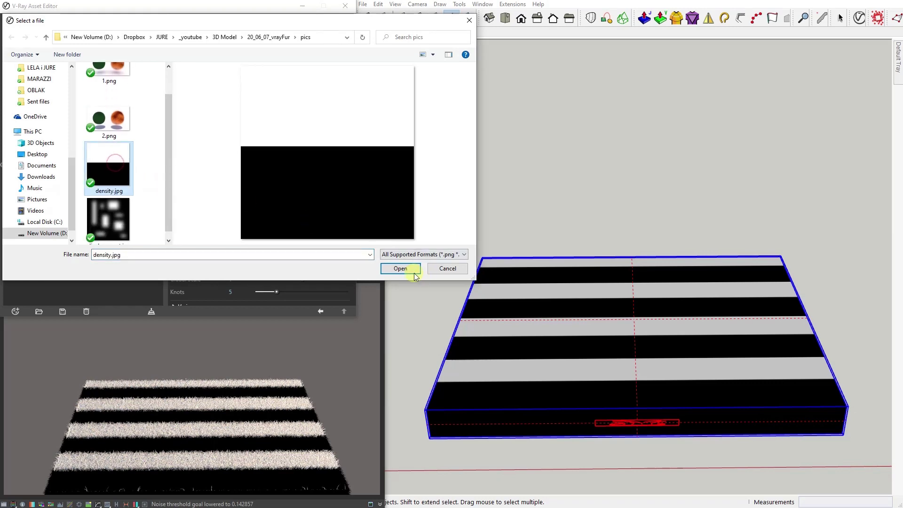
{"action": "left_click", "coordinate": [400, 268]}
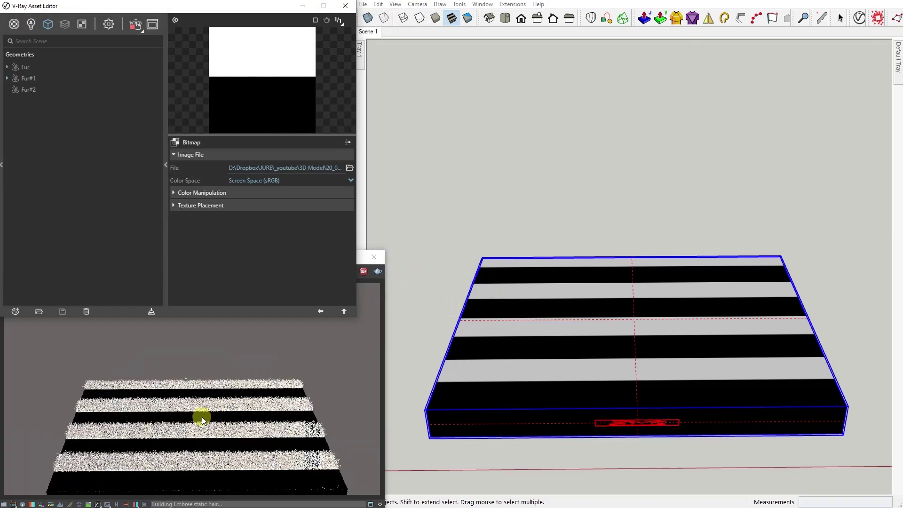
Inspect the slab's striped fur in the render and disable Fur#1's density map for comparison.
{"action": "left_click", "coordinate": [202, 416]}
{"action": "scroll", "coordinate": [323, 418], "scroll_direction": "up", "scroll_amount": 2}
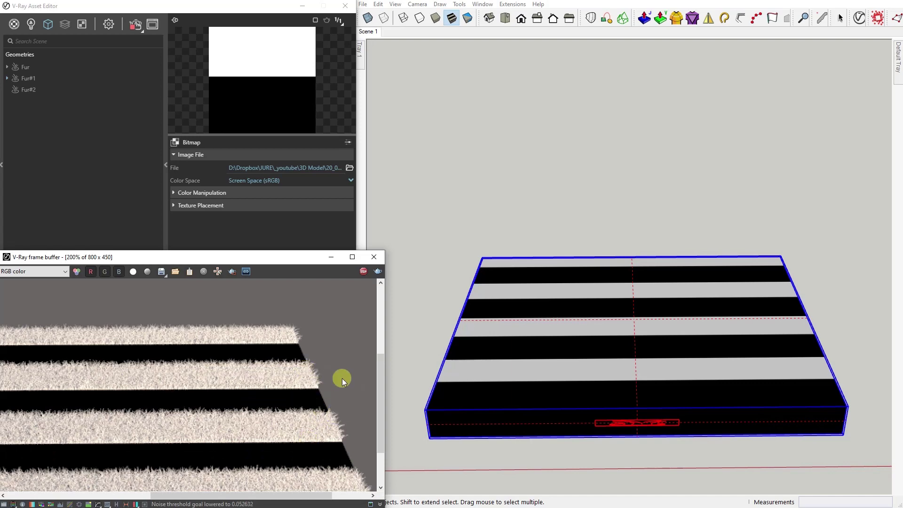
{"action": "left_click", "coordinate": [28, 78]}
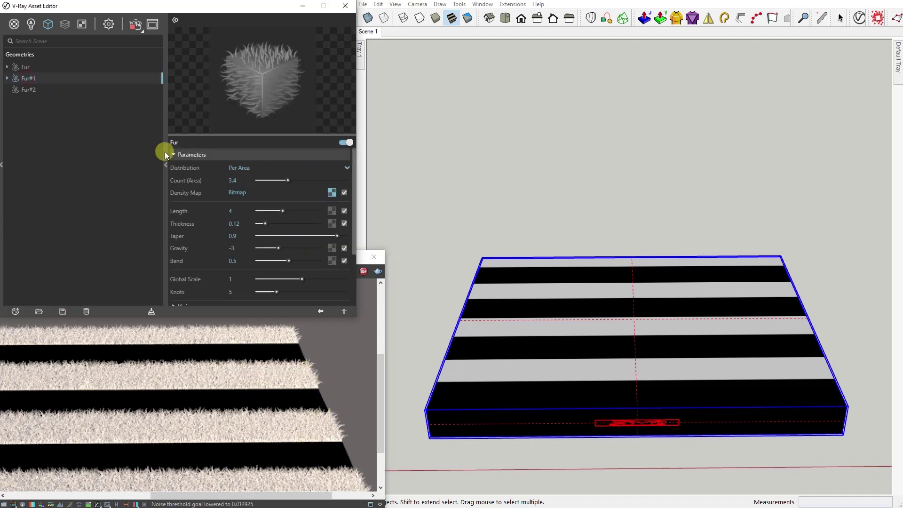
{"action": "left_click", "coordinate": [343, 193]}
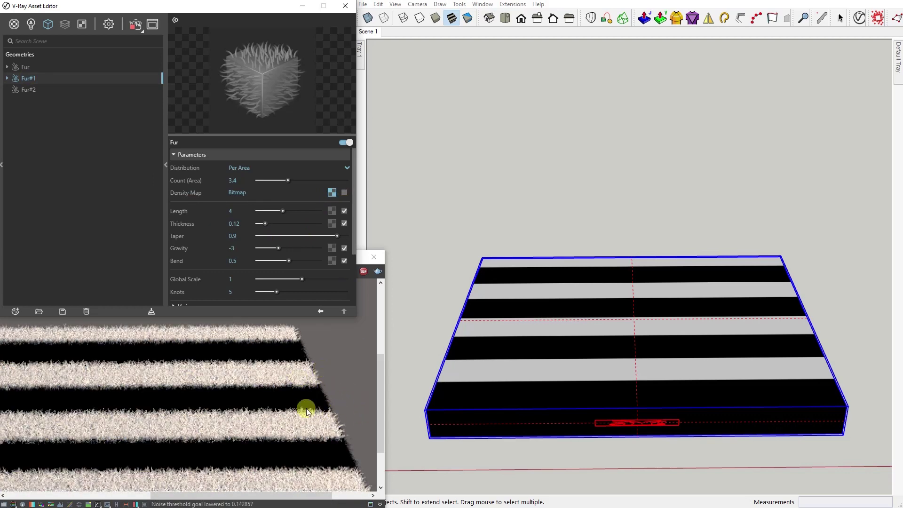
Enable the material override on Fur#1 with the green material and re-enable its density map.
{"action": "scroll", "coordinate": [244, 252], "scroll_direction": "down", "scroll_amount": 3}
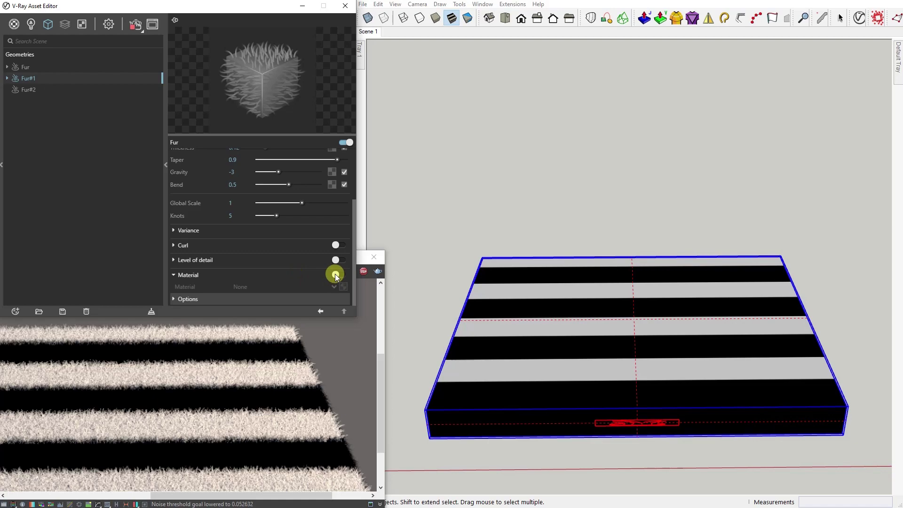
{"action": "left_click", "coordinate": [335, 275]}
{"action": "left_click", "coordinate": [334, 285]}
{"action": "left_click", "coordinate": [260, 261]}
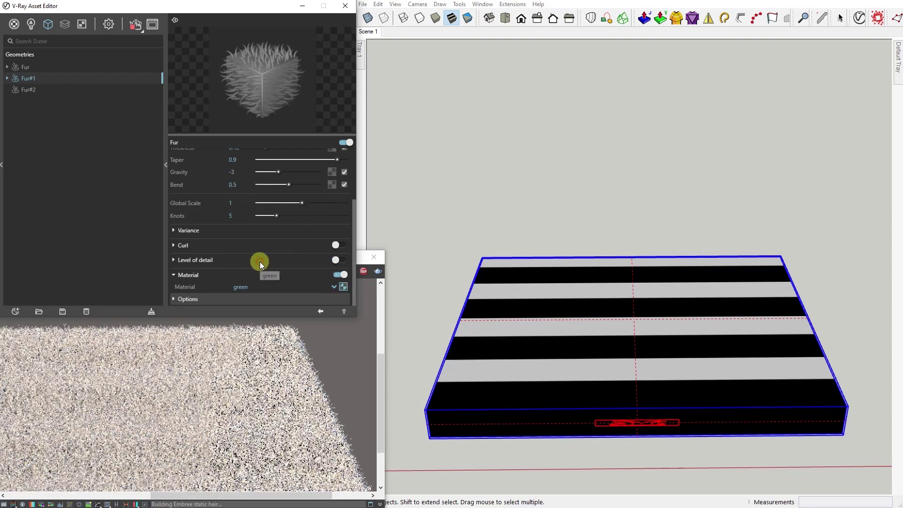
{"action": "scroll", "coordinate": [263, 254], "scroll_direction": "up", "scroll_amount": 3}
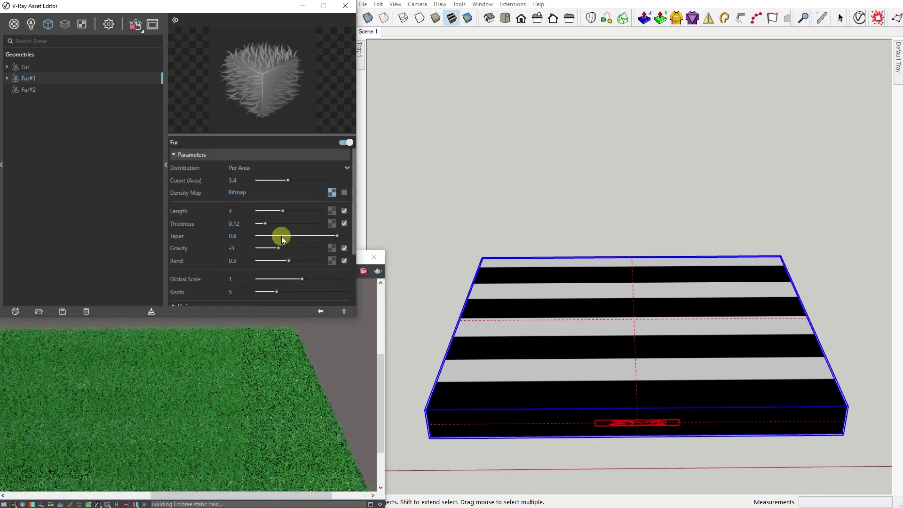
{"action": "left_click", "coordinate": [334, 194]}
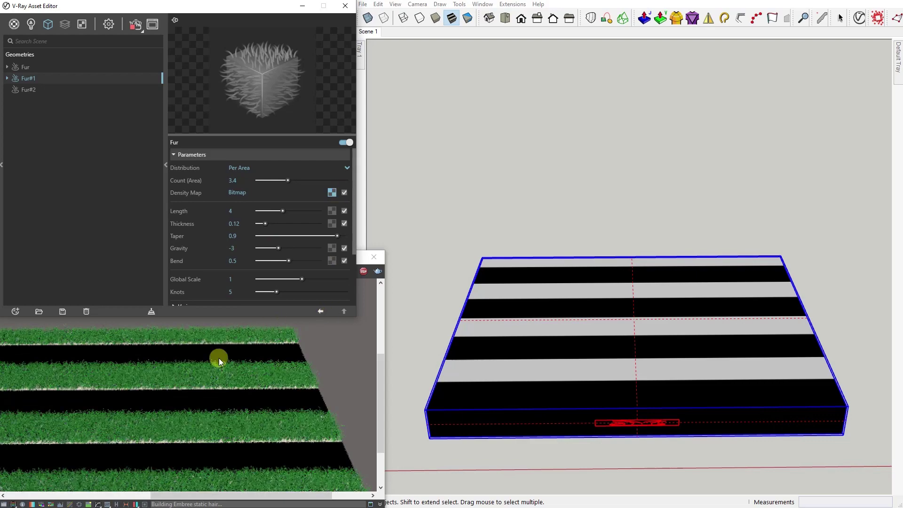
Expand Fur#1's Variance settings and review the direction, length, thickness and gravity parameters.
{"action": "scroll", "coordinate": [538, 358], "scroll_direction": "down", "scroll_amount": 4}
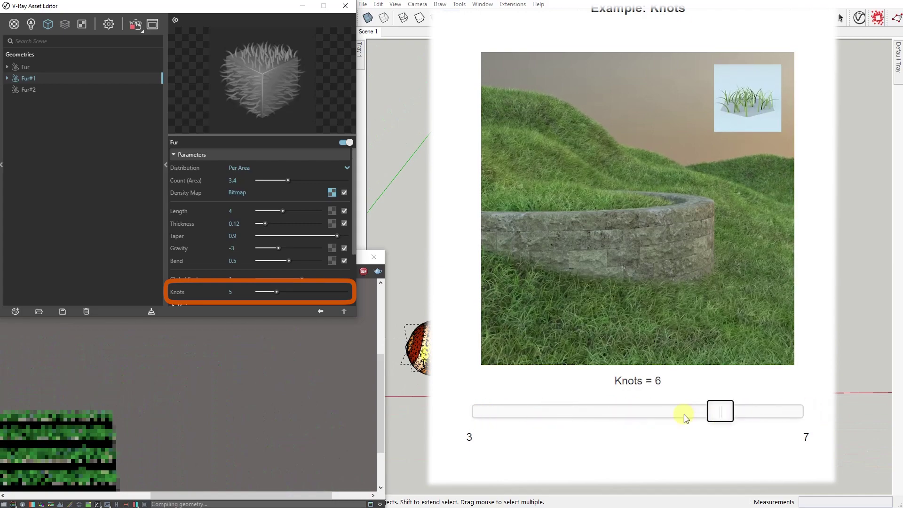
{"action": "scroll", "coordinate": [276, 191], "scroll_direction": "down", "scroll_amount": 2}
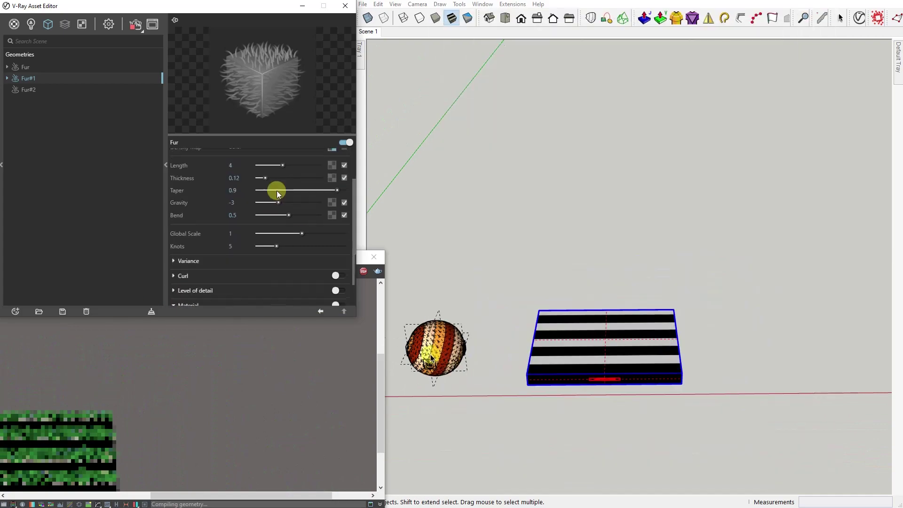
{"action": "scroll", "coordinate": [277, 191], "scroll_direction": "down", "scroll_amount": 1}
{"action": "left_click", "coordinate": [174, 230]}
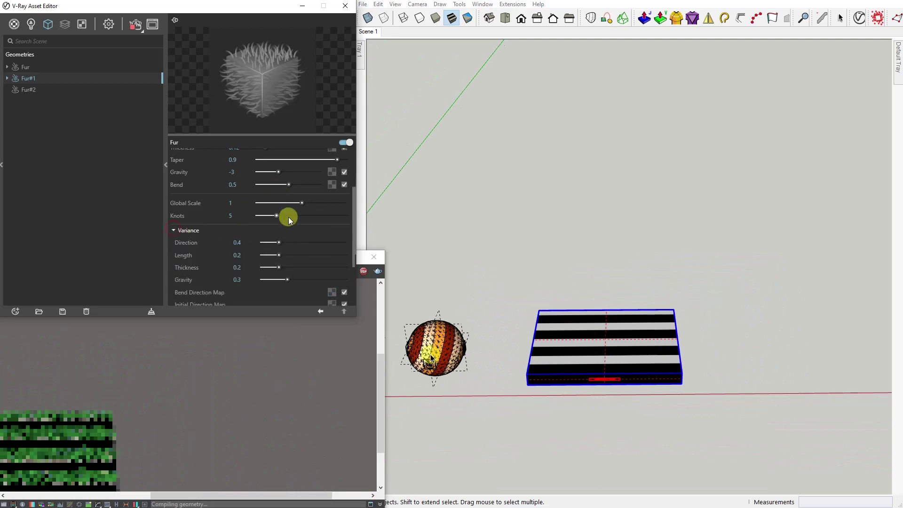
{"action": "scroll", "coordinate": [289, 216], "scroll_direction": "down", "scroll_amount": 2}
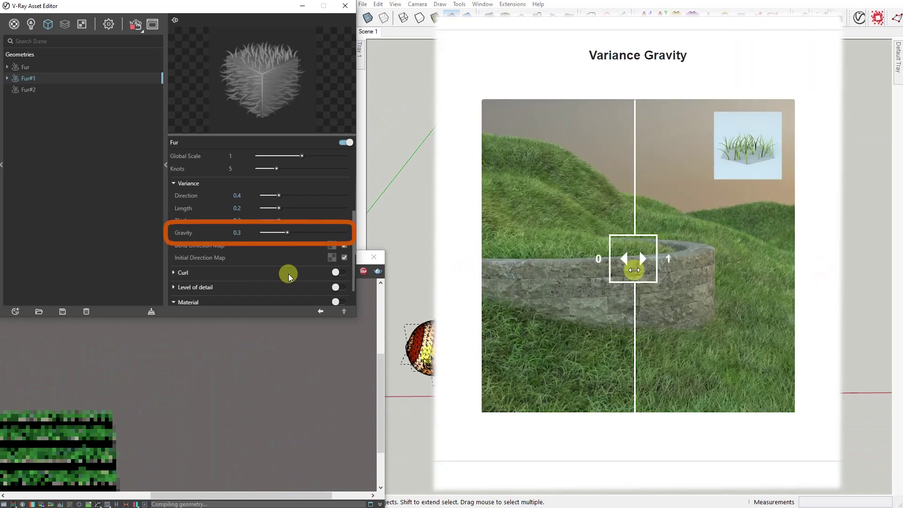
{"action": "scroll", "coordinate": [290, 238], "scroll_direction": "down", "scroll_amount": 1}
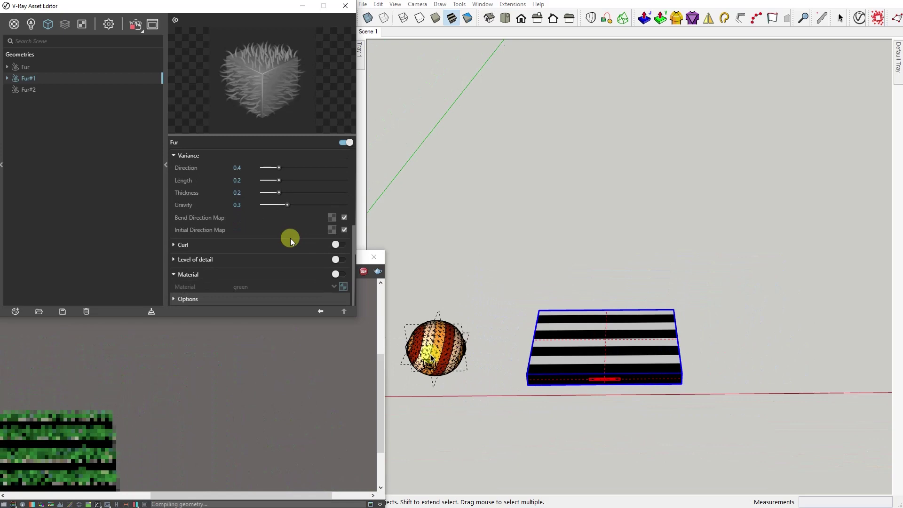
Enable curl on Fur#1 and expand its Level of detail settings for review.
{"action": "left_click", "coordinate": [178, 247]}
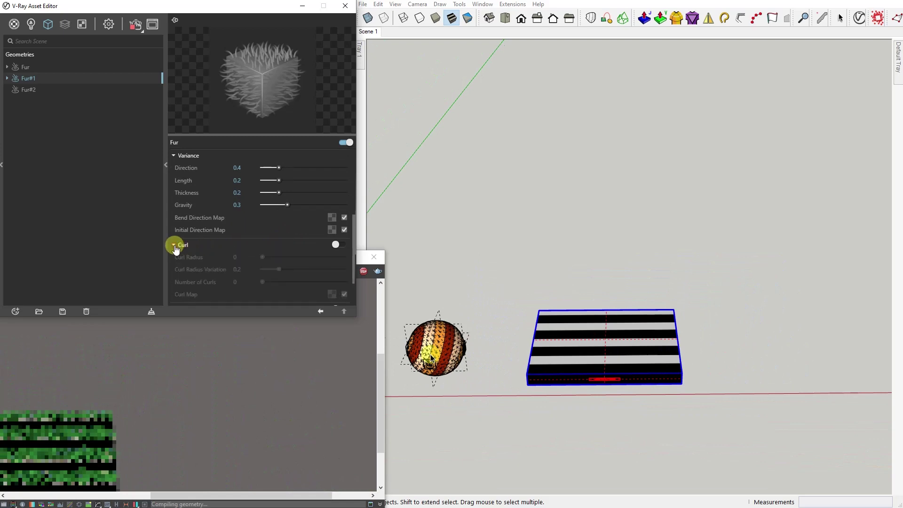
{"action": "scroll", "coordinate": [280, 220], "scroll_direction": "down", "scroll_amount": 2}
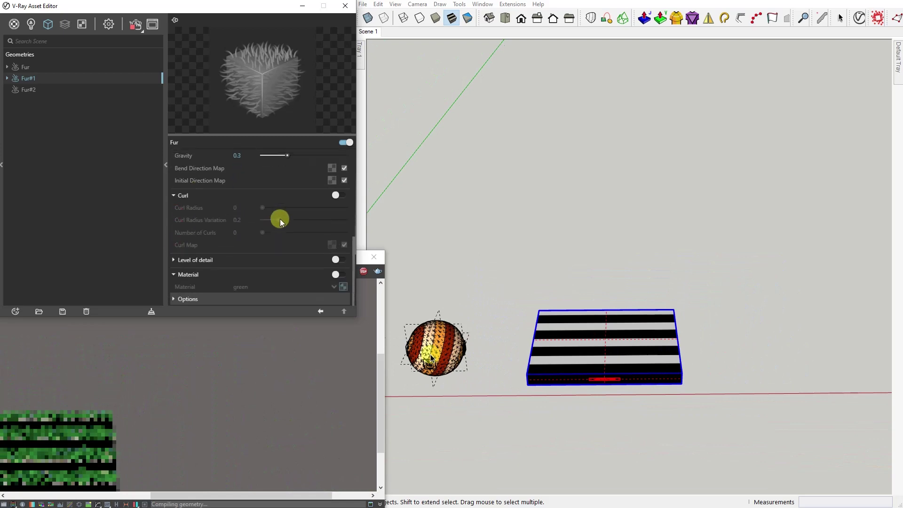
{"action": "left_click", "coordinate": [338, 194]}
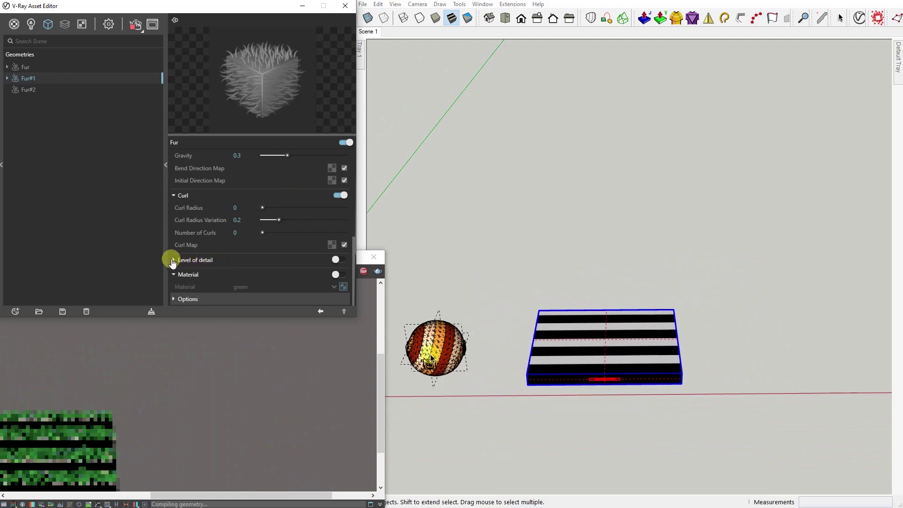
{"action": "left_click", "coordinate": [172, 260]}
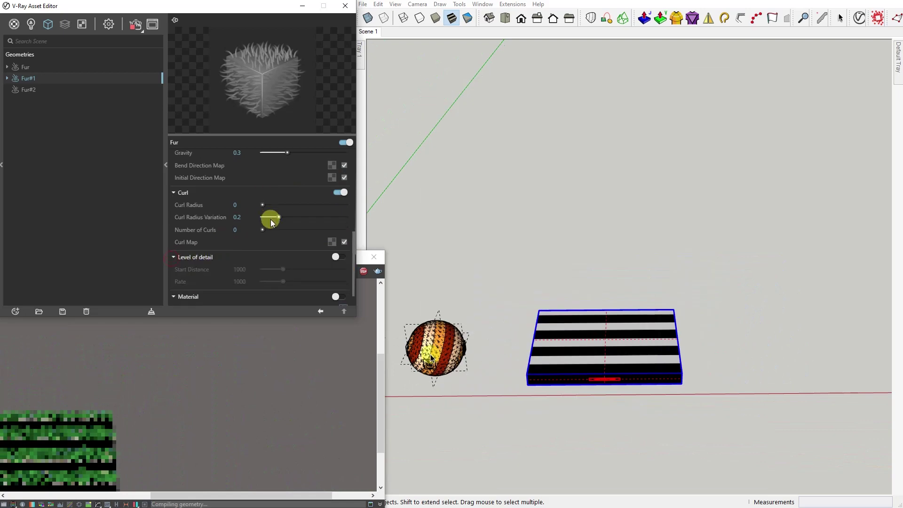
{"action": "scroll", "coordinate": [271, 222], "scroll_direction": "down", "scroll_amount": 1}
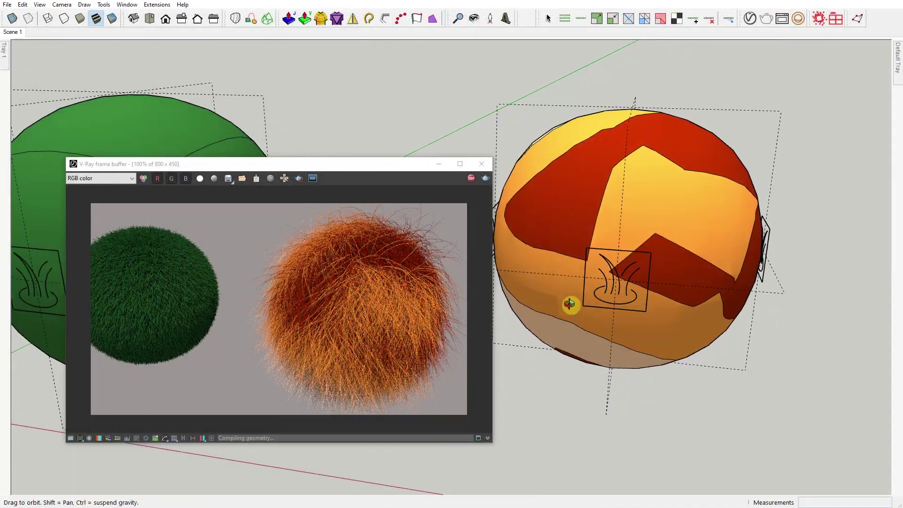
Examine the green sphere's fur from several angles in the interactive render.
{"action": "mouse_move", "coordinate": [570, 302]}
{"action": "middle_mouse_down"}
{"action": "mouse_move", "coordinate": [713, 238]}
{"action": "mouse_move", "coordinate": [799, 239]}
{"action": "middle_mouse_up"}
{"action": "scroll", "coordinate": [651, 252], "scroll_direction": "down", "scroll_amount": 2}
{"action": "scroll", "coordinate": [642, 258], "scroll_direction": "up", "scroll_amount": 1}
{"action": "scroll", "coordinate": [162, 122], "scroll_direction": "up", "scroll_amount": 2}
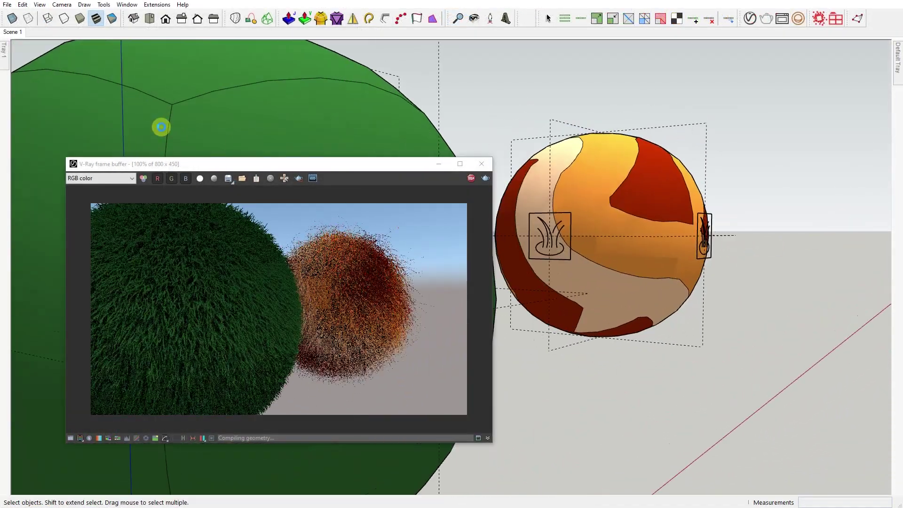
{"action": "scroll", "coordinate": [161, 126], "scroll_direction": "up", "scroll_amount": 2}
{"action": "middle_click_drag", "start_coordinate": [171, 125], "coordinate": [38, 157]}
{"action": "scroll", "coordinate": [21, 261], "scroll_direction": "down", "scroll_amount": 4}
{"action": "scroll", "coordinate": [472, 221], "scroll_direction": "up", "scroll_amount": 3}
{"action": "scroll", "coordinate": [472, 221], "scroll_direction": "down", "scroll_amount": 4}
{"action": "scroll", "coordinate": [472, 221], "scroll_direction": "up", "scroll_amount": 1}
Examine the long fur on the multicoloured sphere up close in the interactive render.
{"action": "middle_click_drag", "start_coordinate": [522, 228], "coordinate": [881, 213]}
{"action": "middle_click_drag", "start_coordinate": [588, 256], "coordinate": [786, 252]}
{"action": "scroll", "coordinate": [191, 155], "scroll_direction": "up", "scroll_amount": 1}
{"action": "scroll", "coordinate": [44, 264], "scroll_direction": "up", "scroll_amount": 3}
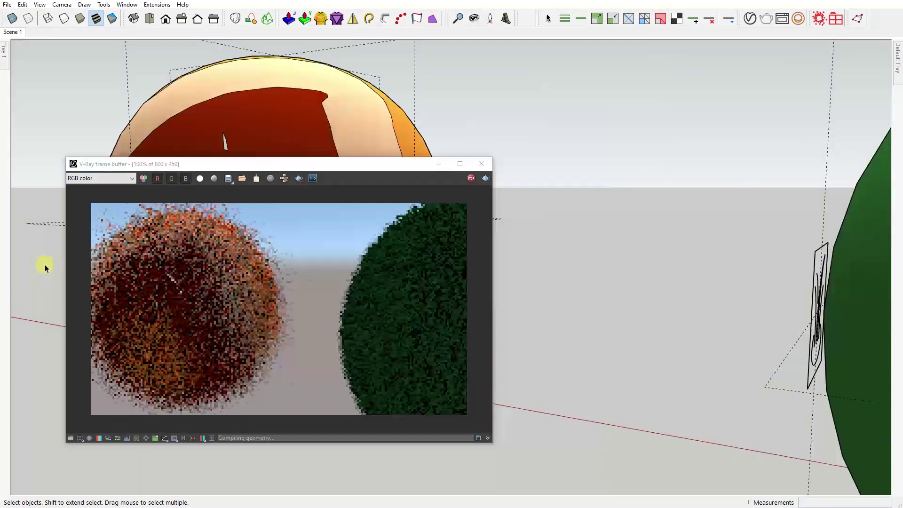
{"action": "scroll", "coordinate": [33, 261], "scroll_direction": "up", "scroll_amount": 2}
{"action": "scroll", "coordinate": [33, 261], "scroll_direction": "down", "scroll_amount": 3}
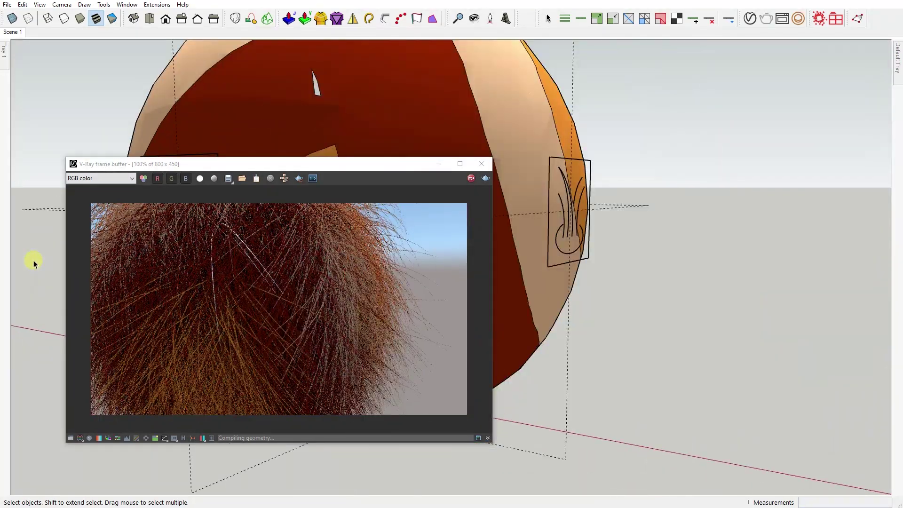
{"action": "mouse_move", "coordinate": [33, 260]}
{"action": "middle_mouse_down"}
{"action": "mouse_move", "coordinate": [32, 242]}
{"action": "mouse_move", "coordinate": [359, 276]}
{"action": "middle_mouse_up"}
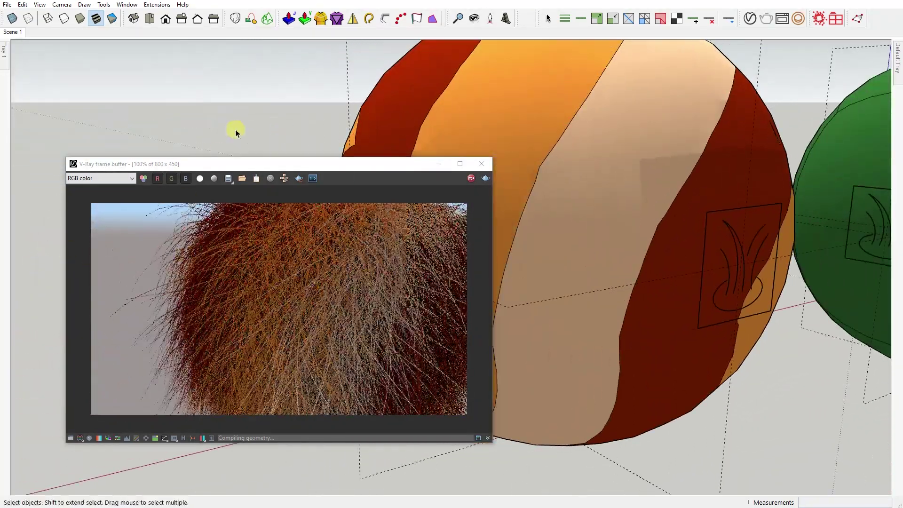
Compare the fur of the green and multicoloured spheres from farther away in the interactive render.
{"action": "middle_click_drag", "start_coordinate": [236, 133], "coordinate": [685, 240]}
{"action": "scroll", "coordinate": [619, 242], "scroll_direction": "down", "scroll_amount": 5}
{"action": "middle_click_drag", "start_coordinate": [619, 242], "coordinate": [789, 247]}
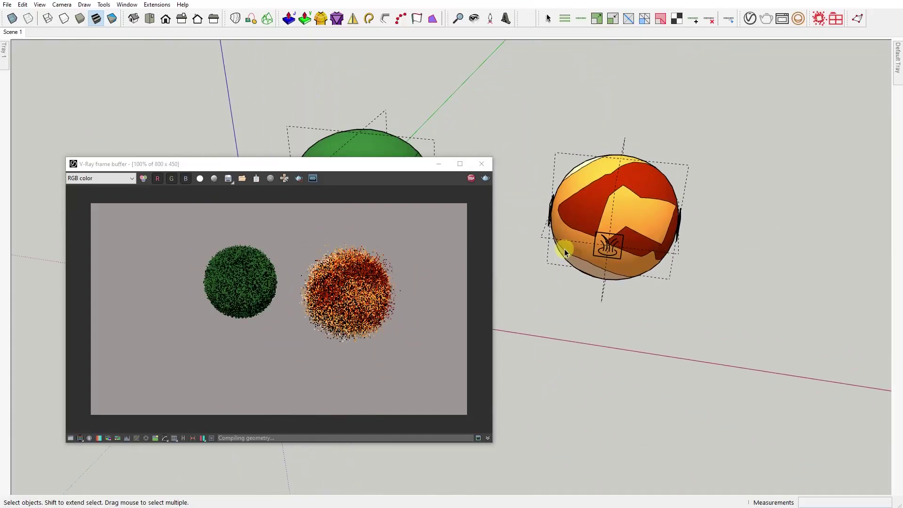
{"action": "scroll", "coordinate": [564, 252], "scroll_direction": "up", "scroll_amount": 2}
{"action": "middle_click_drag", "start_coordinate": [566, 252], "coordinate": [628, 242]}
{"action": "scroll", "coordinate": [618, 292], "scroll_direction": "down", "scroll_amount": 2}
{"action": "scroll", "coordinate": [586, 194], "scroll_direction": "up", "scroll_amount": 2}
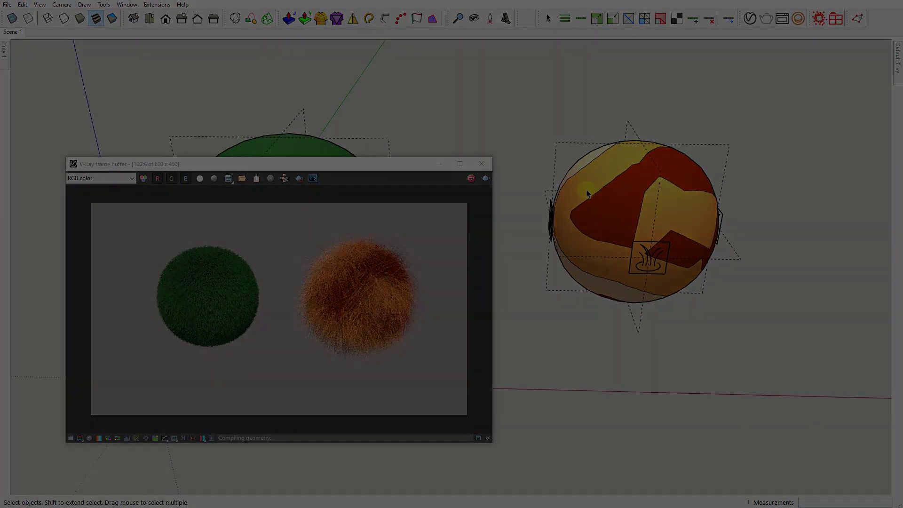